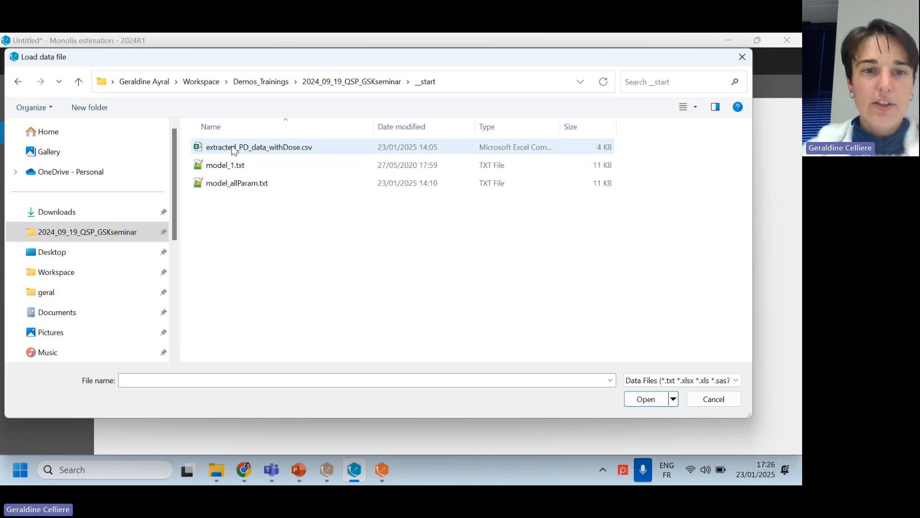
- Load extracted_PD_data_withDose.csv as the data file, tag the DOSE column as a categorical covariate and accept the data set
left_click(233, 149)
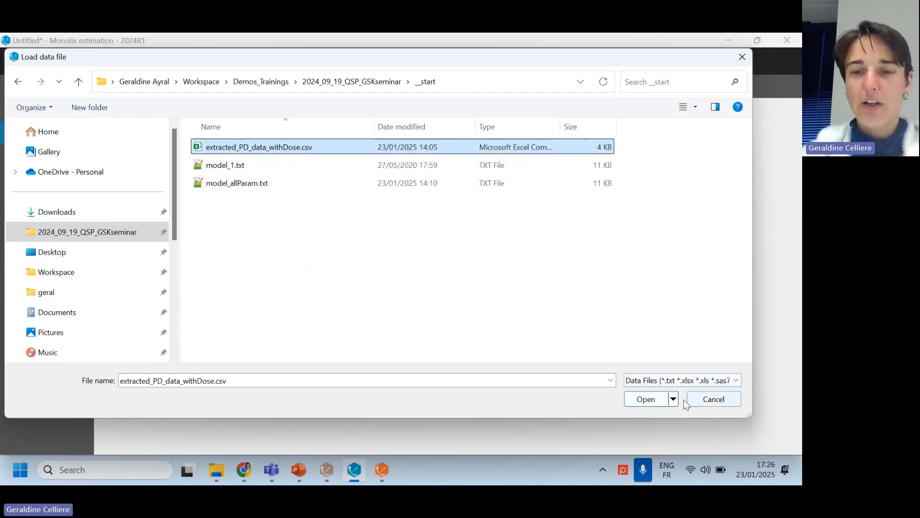
left_click(643, 400)
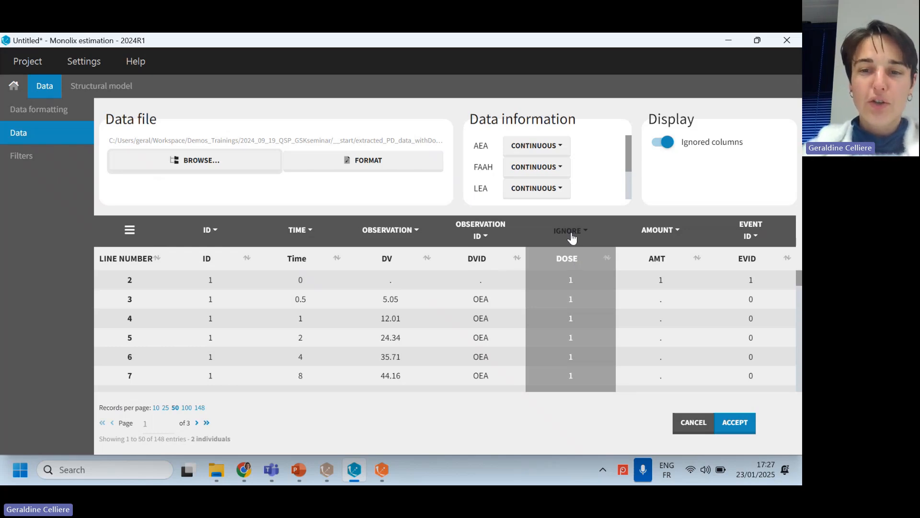
scroll(586, 307, "down", 12)
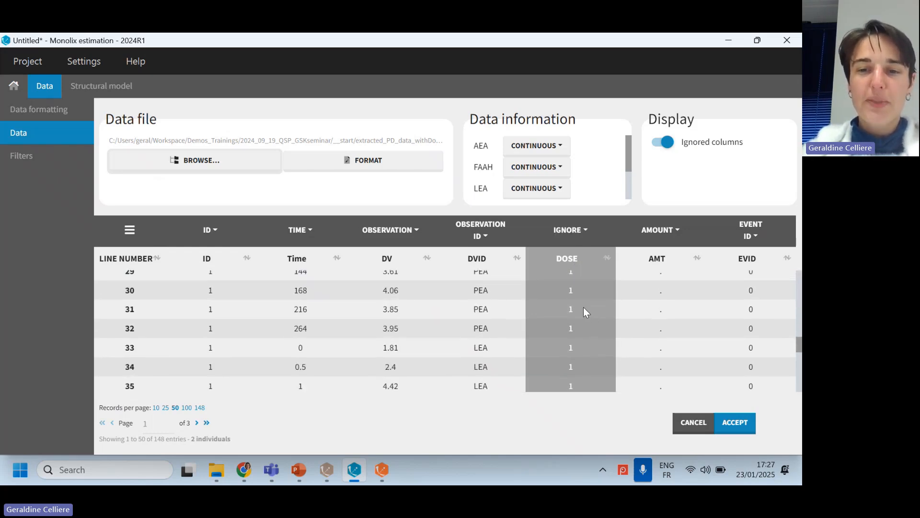
scroll(583, 310, "up", 12)
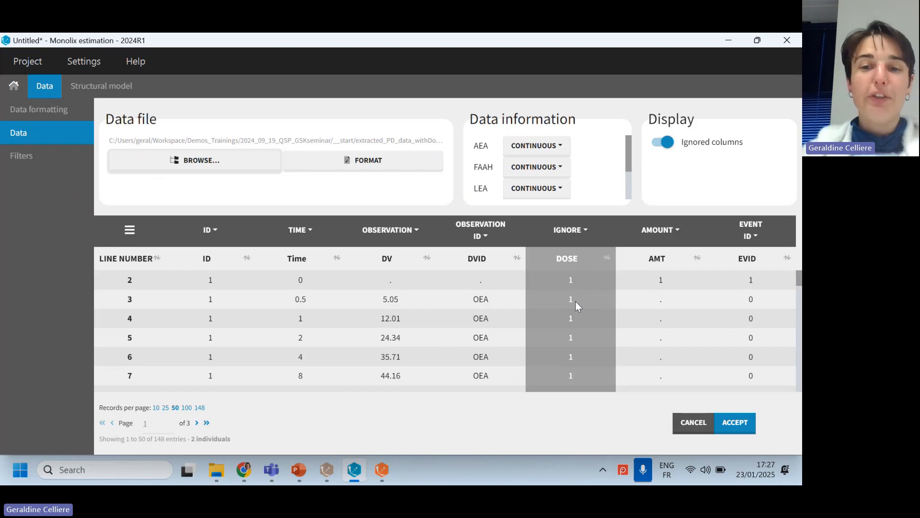
left_click(582, 232)
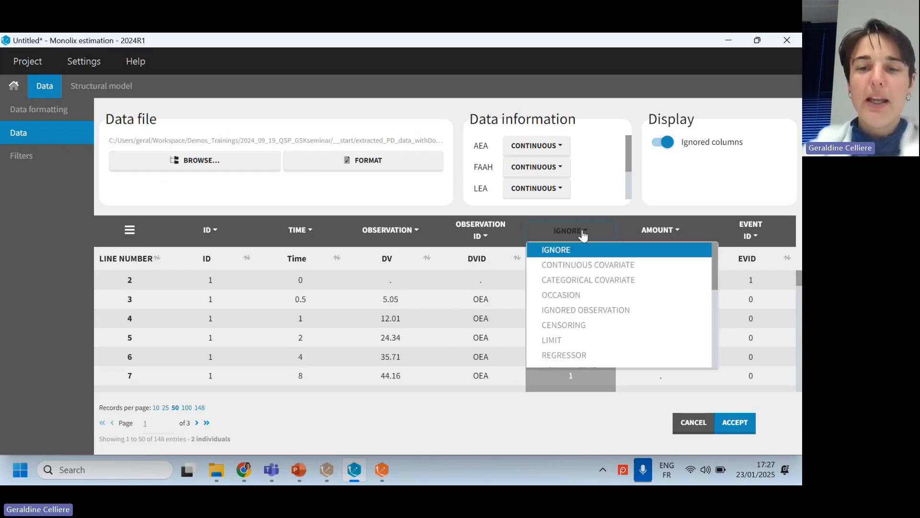
left_click(585, 280)
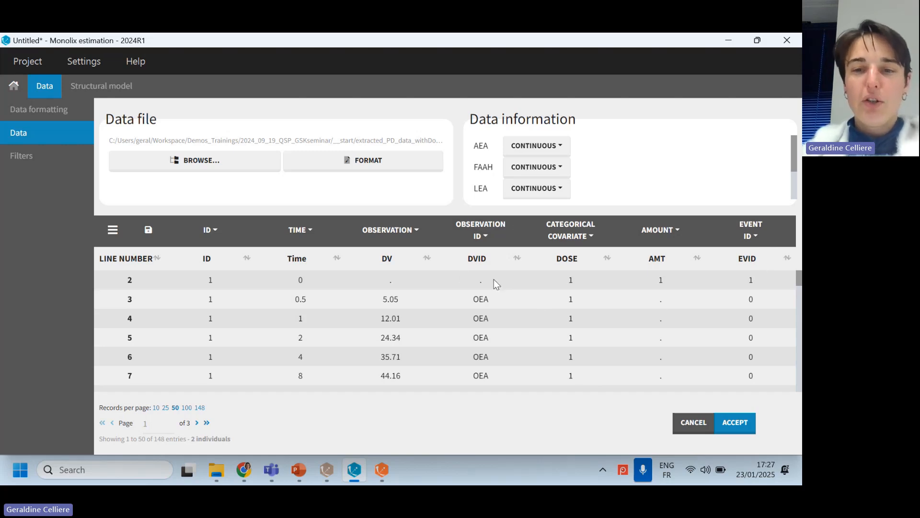
left_click(742, 429)
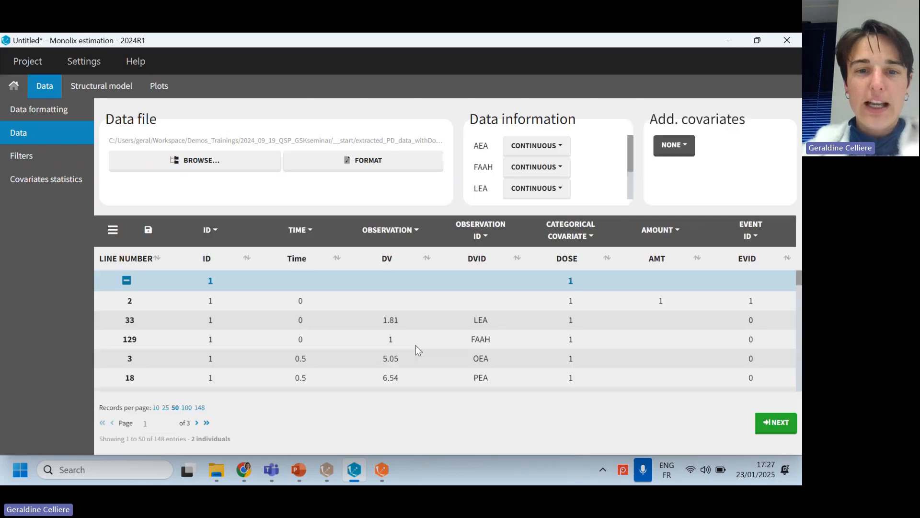
- View the observed AEA data plot and colour its curves by DOSE
left_click(160, 88)
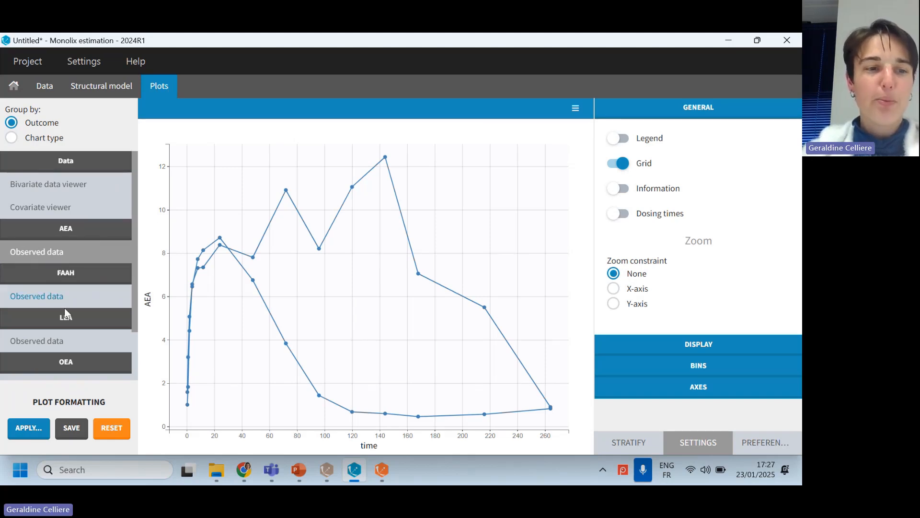
scroll(67, 288, "down", 1)
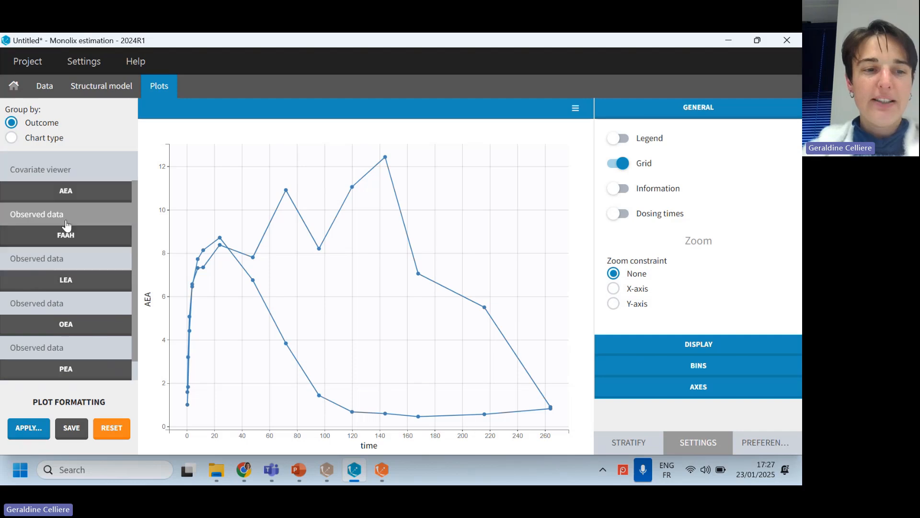
scroll(70, 254, "down", 1)
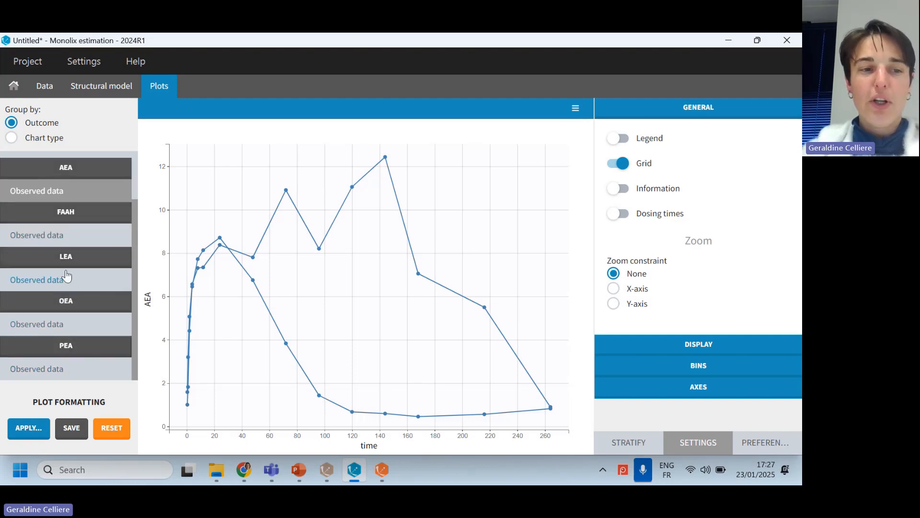
scroll(68, 201, "up", 2)
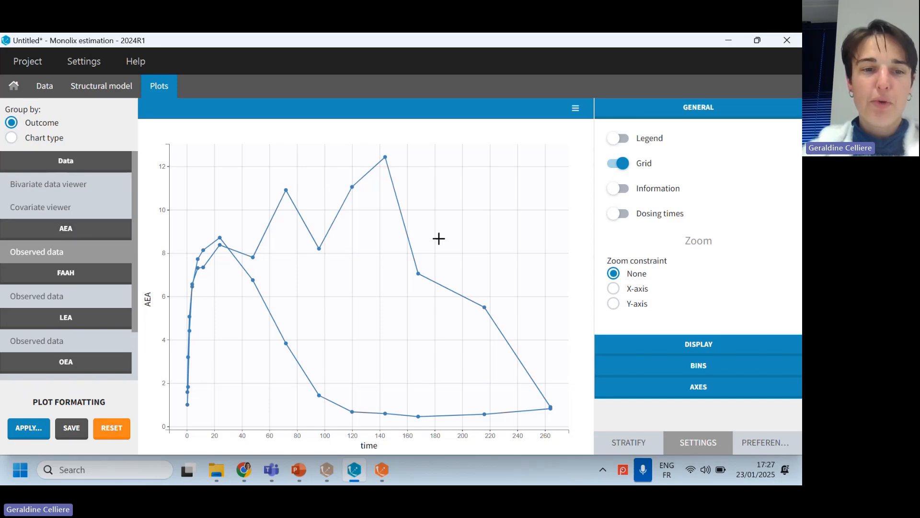
left_click(632, 438)
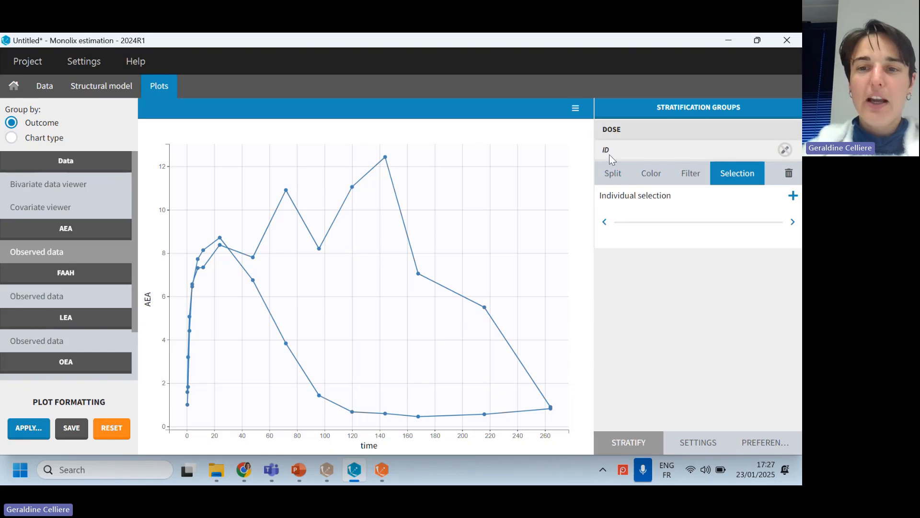
left_click(613, 173)
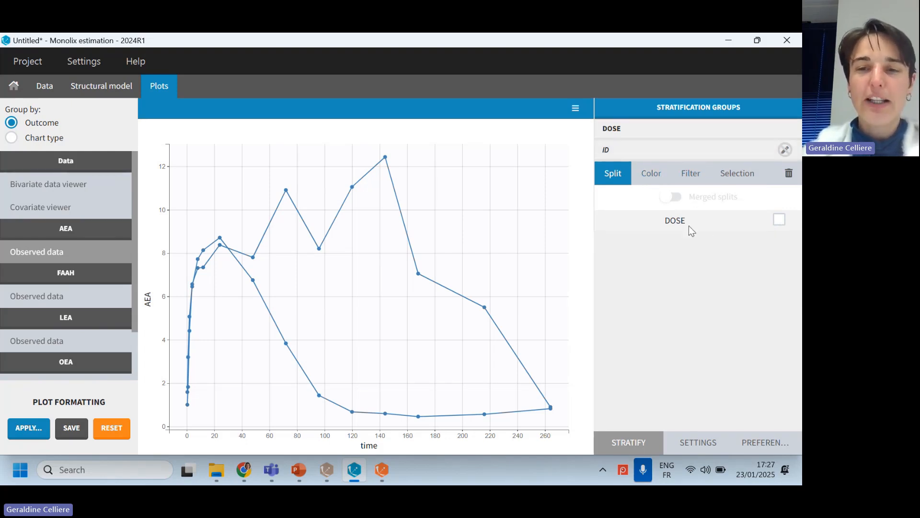
left_click(652, 175)
left_click(780, 195)
- Show the legend on the observed data plot and move it inside the plot's upper right area
left_click(698, 441)
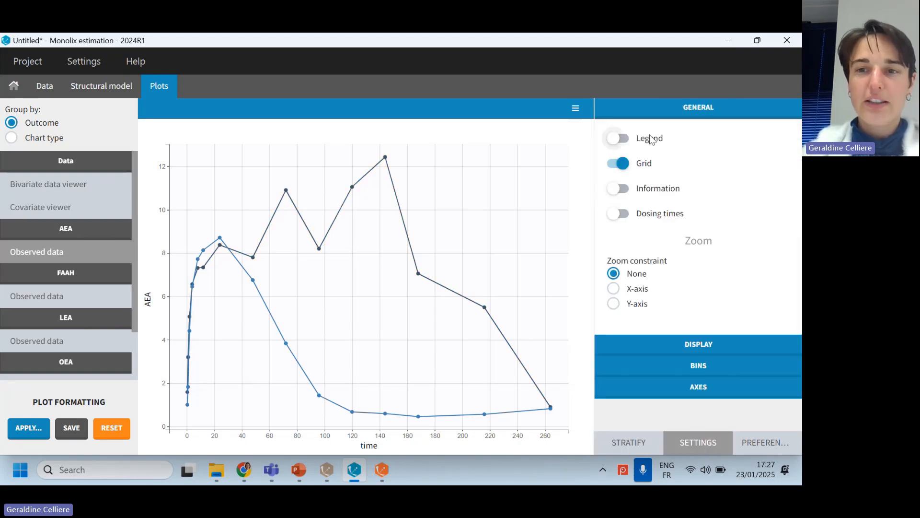
left_click(619, 138)
left_click_drag(583, 144, 533, 166)
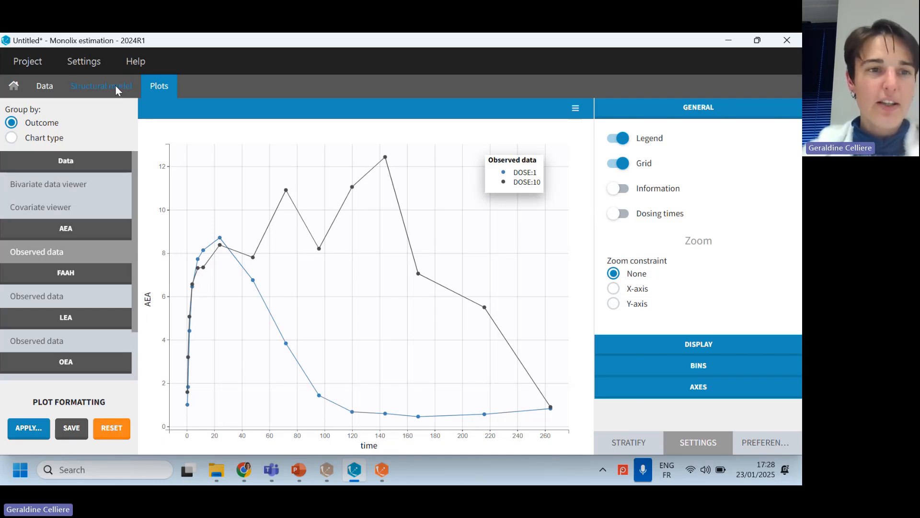
- Load model_1.txt from the __start folder of 2024_09_19_QSP_GSKseminar as the structural model
left_click(98, 87)
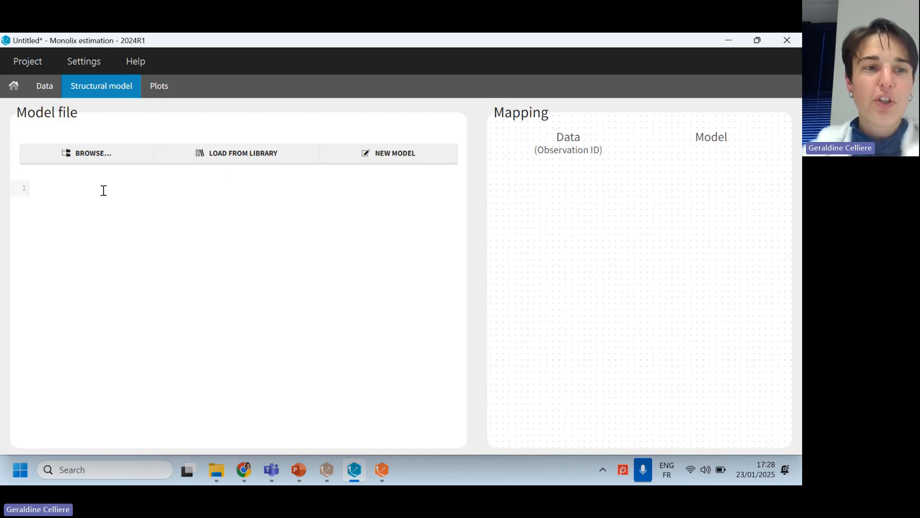
left_click(84, 160)
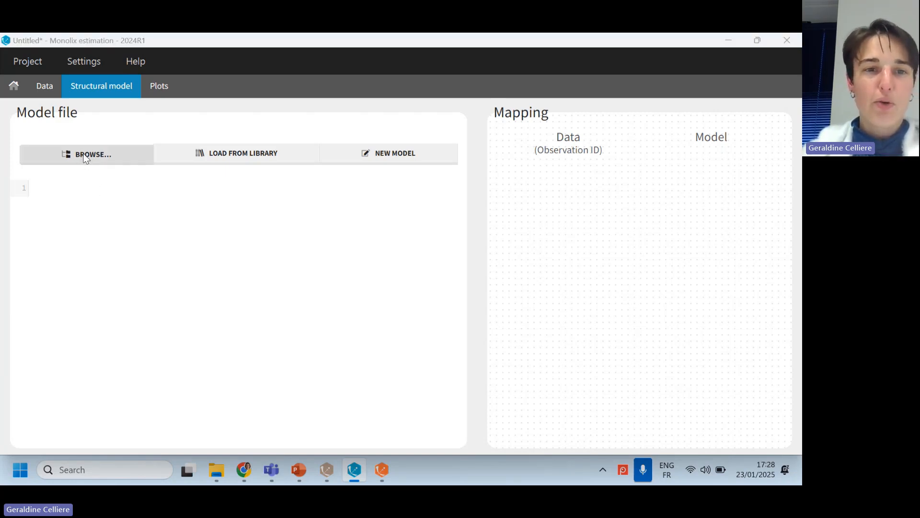
left_click(80, 239)
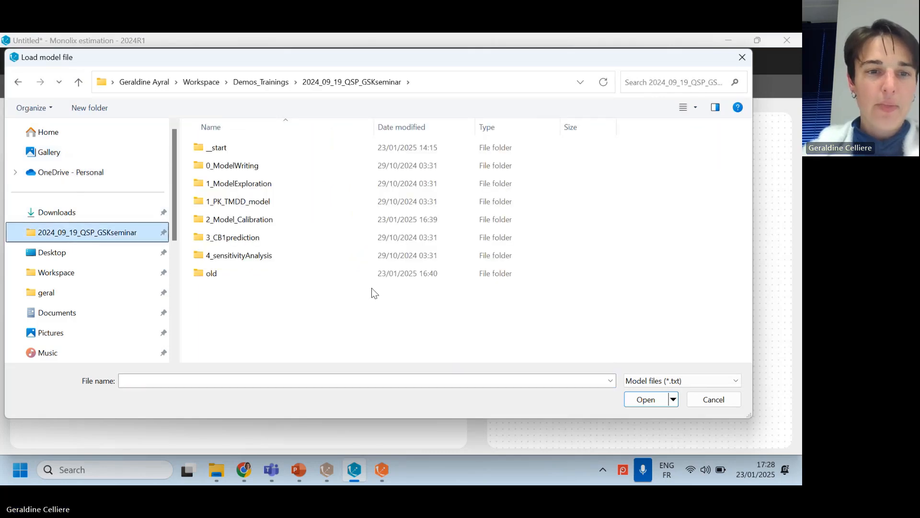
double_click(263, 148)
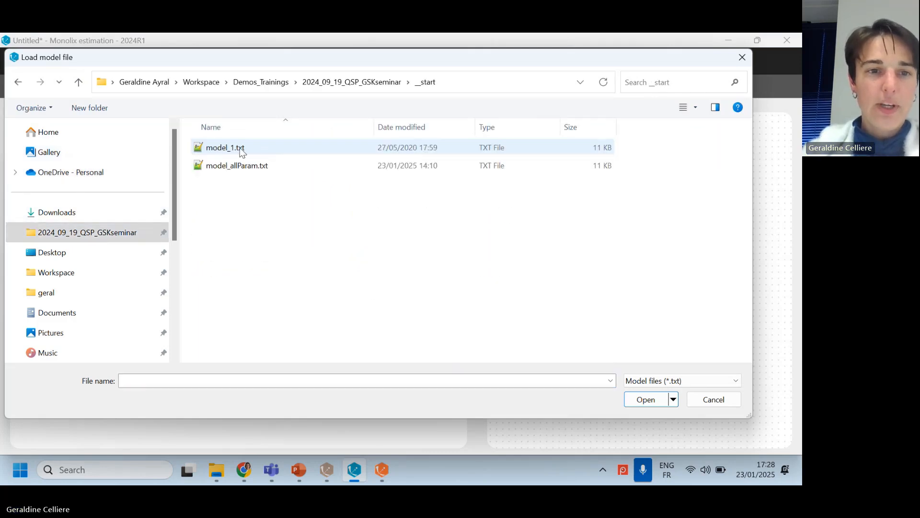
left_click(246, 151)
left_click(647, 400)
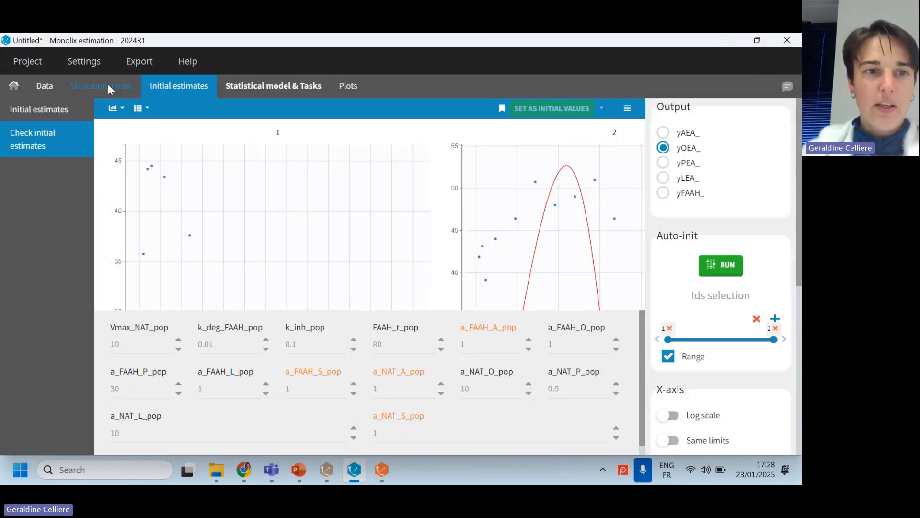
- In the structural model mapping, link FAAH to relFAAH_r, LEA to L_p, OEA to O_p and PEA to P_p, and accept it
left_click(108, 84)
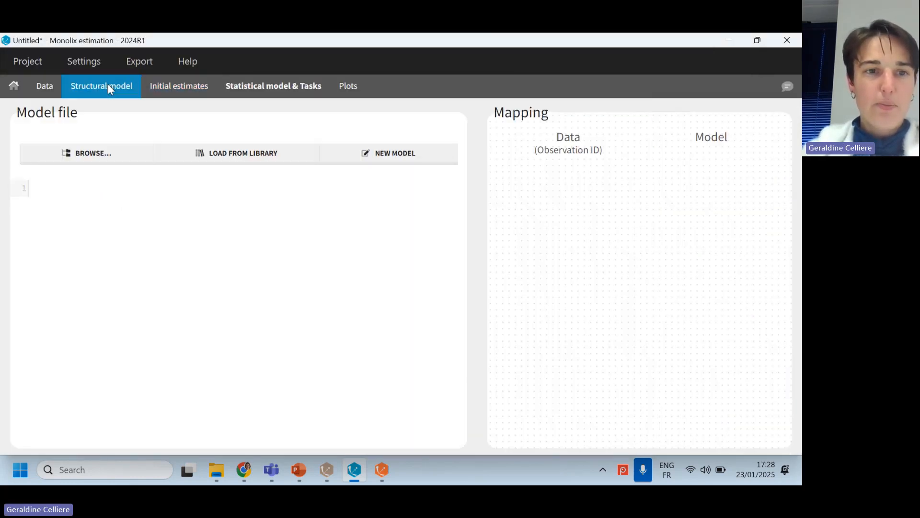
scroll(134, 237, "down", 20)
scroll(122, 318, "up", 20)
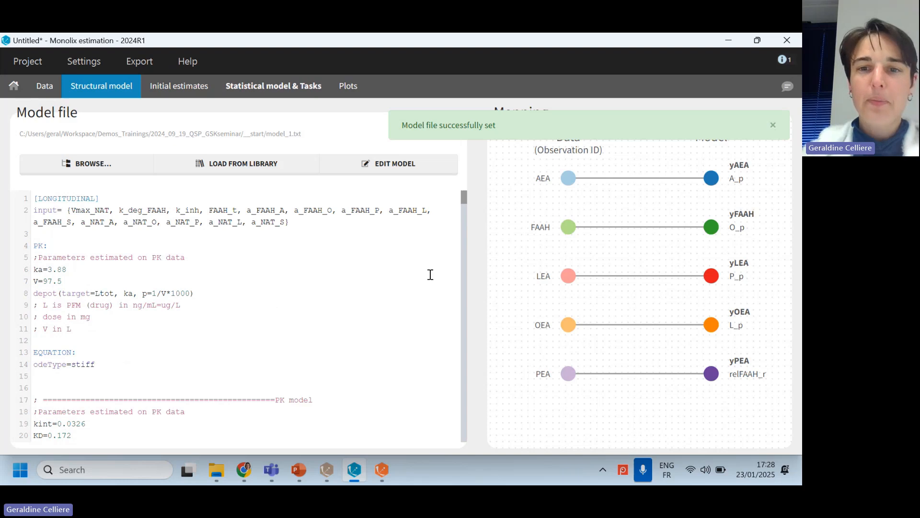
scroll(277, 316, "down", 20)
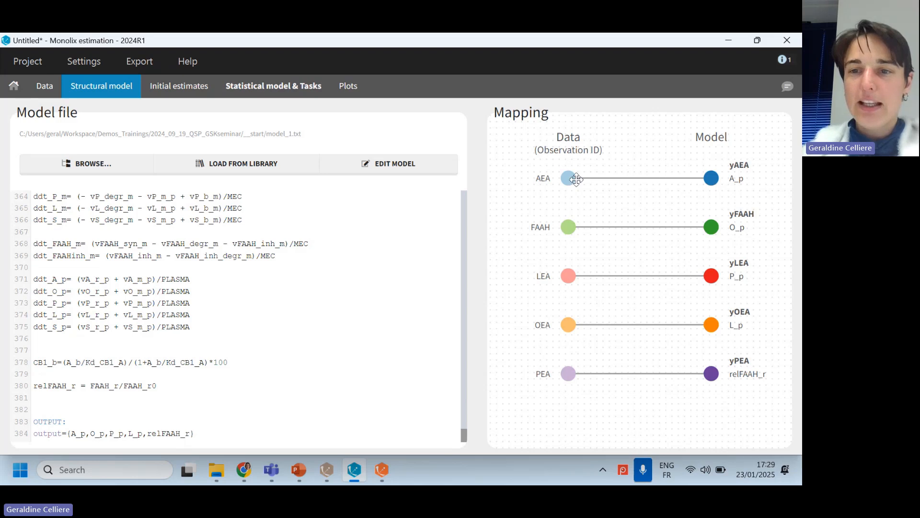
left_click_drag(569, 227, 711, 374)
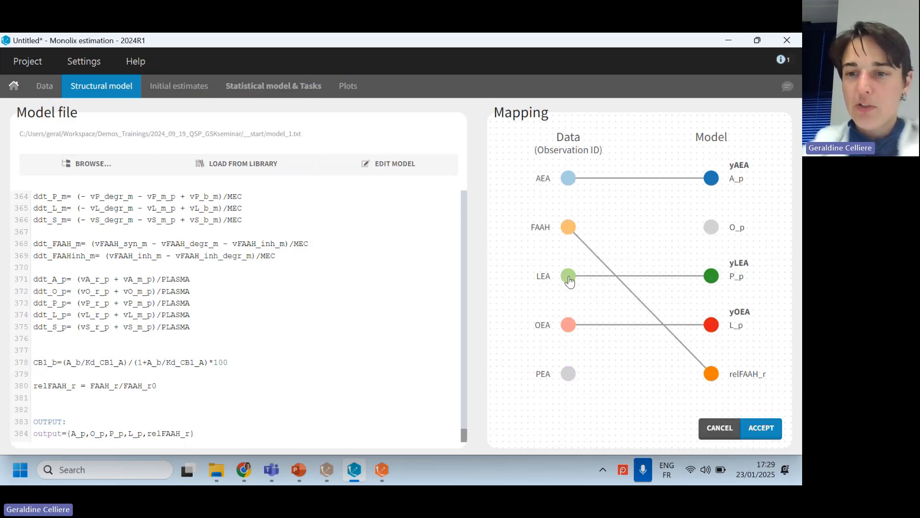
left_click_drag(569, 282, 712, 325)
left_click_drag(569, 326, 712, 226)
left_click_drag(568, 373, 712, 276)
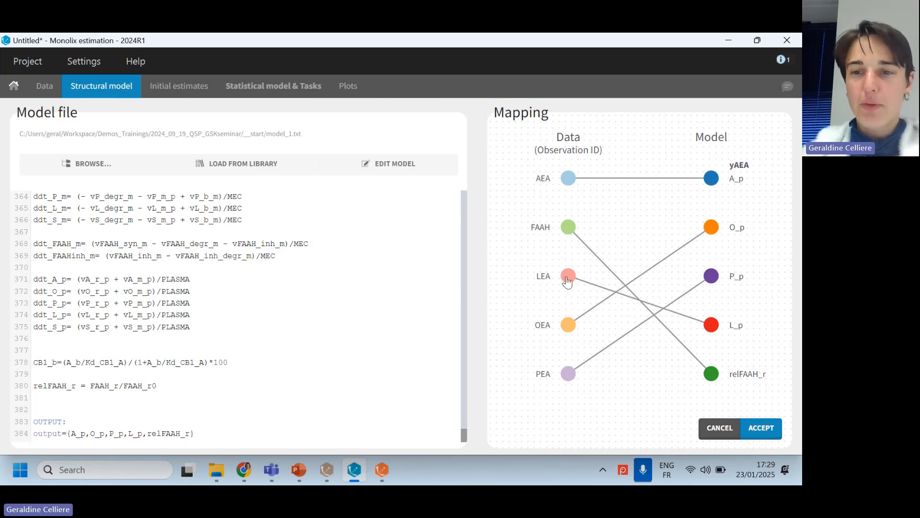
left_click(762, 427)
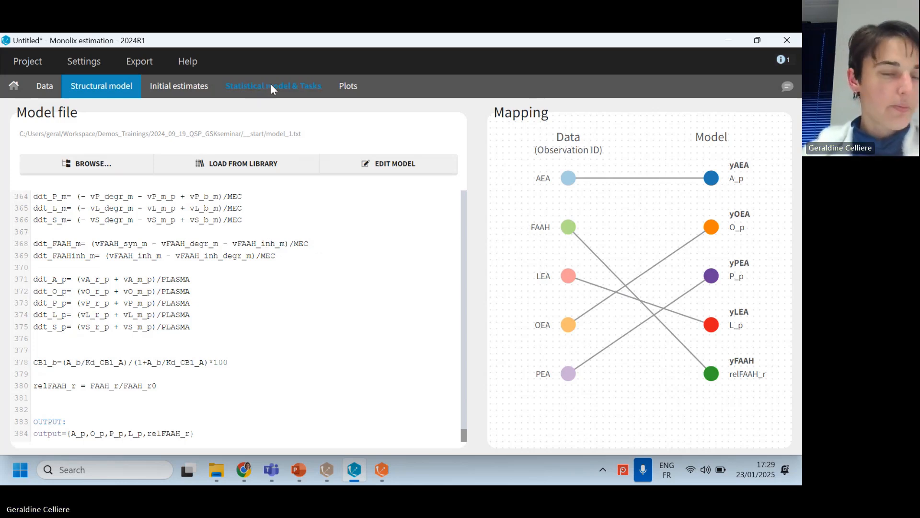
- Remove the random effects from all parameters in the individual model
left_click(193, 88)
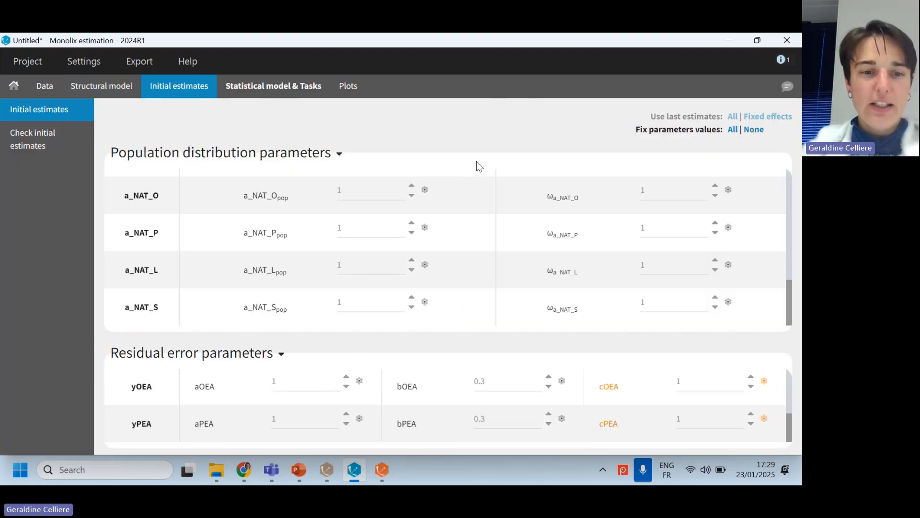
left_click(282, 86)
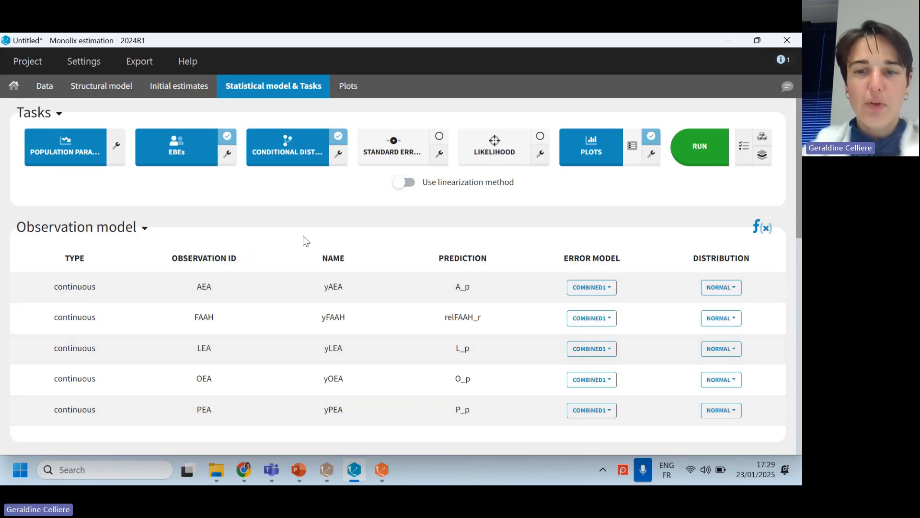
scroll(304, 261, "down", 8)
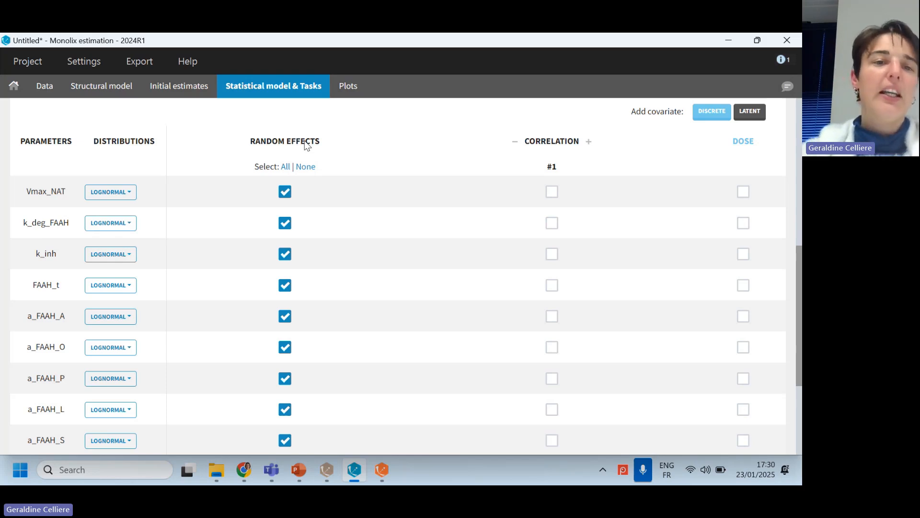
left_click(306, 167)
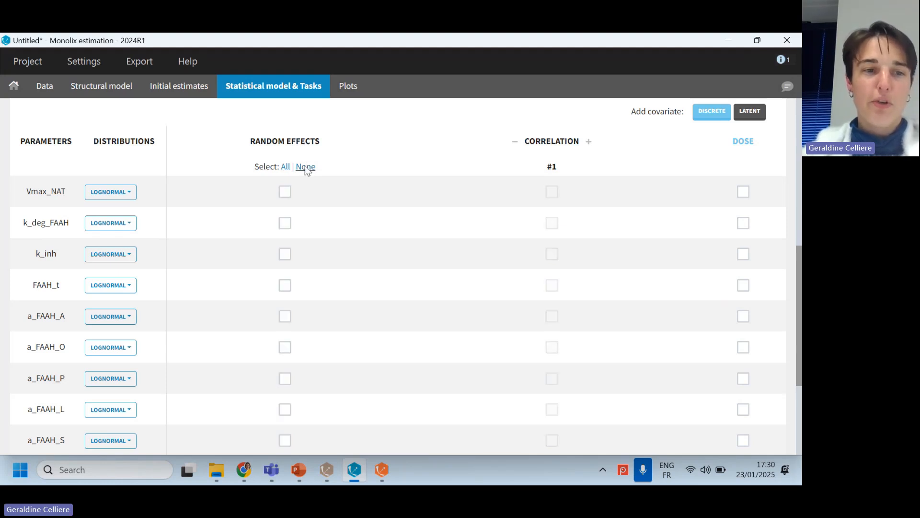
scroll(332, 156, "up", 4)
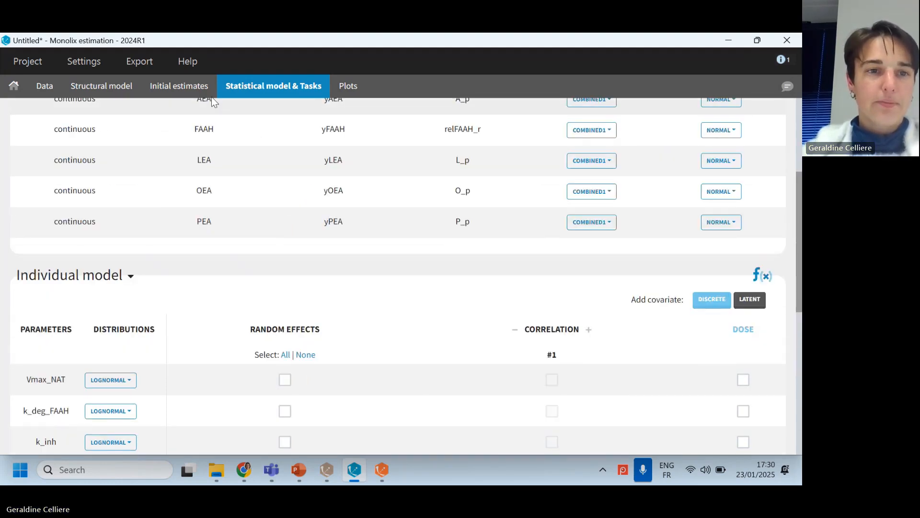
- Review the initial population parameter values and compare predictions with the data for outputs yAEA, yFAAH, yLEA, yOEA and yPEA
left_click(177, 88)
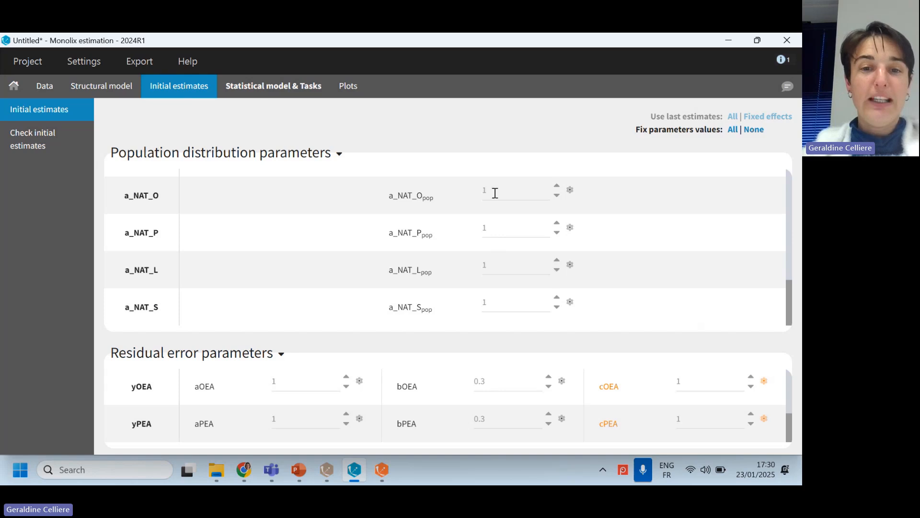
scroll(489, 257, "up", 5)
scroll(498, 263, "up", 2)
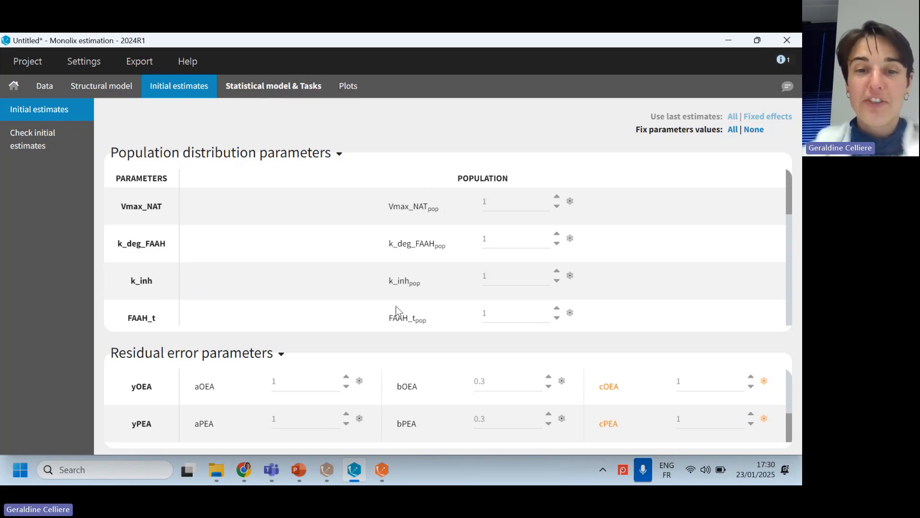
left_click(24, 150)
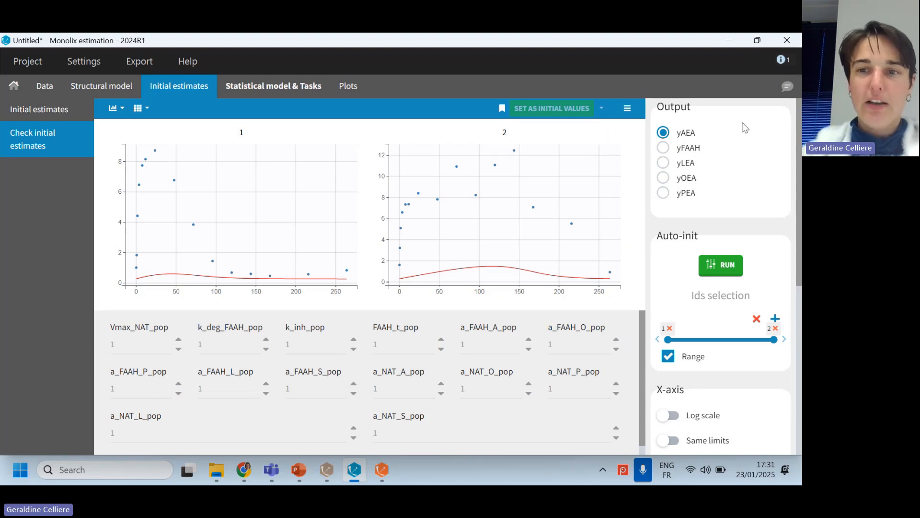
left_click(663, 147)
left_click(663, 163)
left_click(664, 179)
left_click(664, 193)
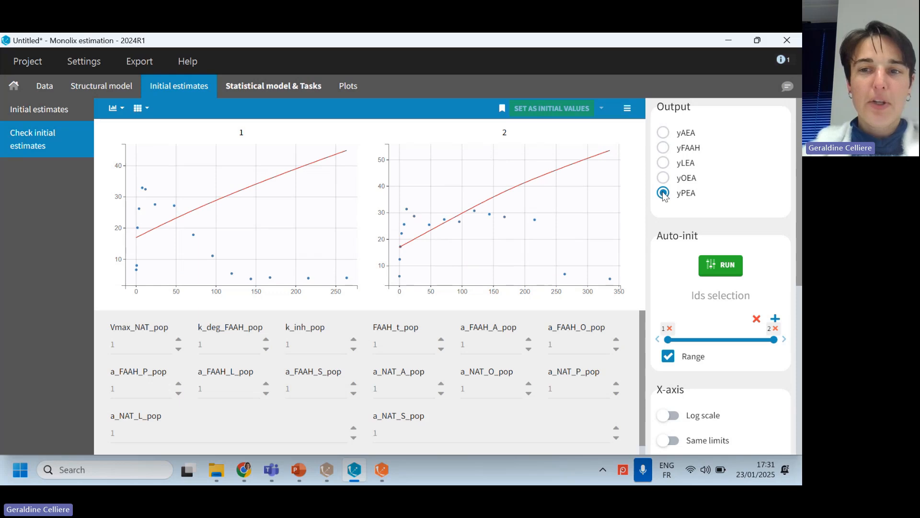
- Show the yAEA predictions against the data and set k_deg_FAAH_pop to 0.4 in the initial estimates check
left_click(663, 133)
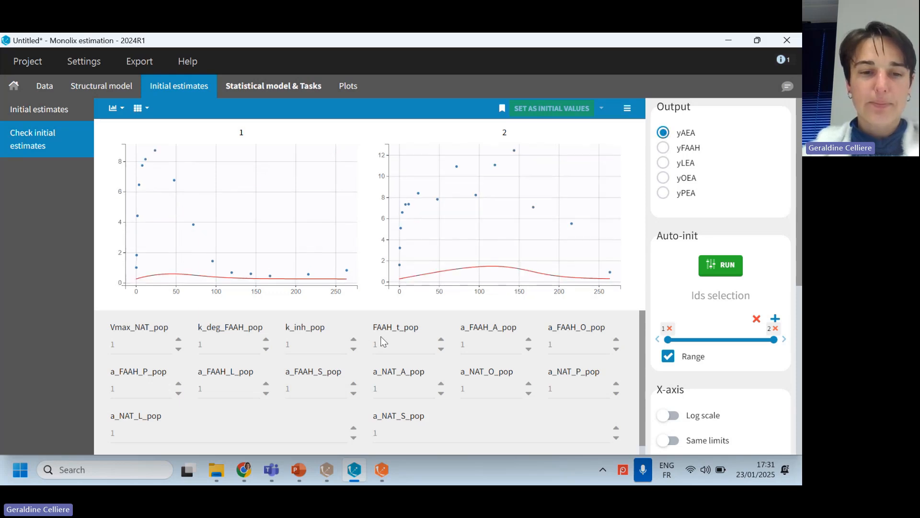
left_click(266, 340)
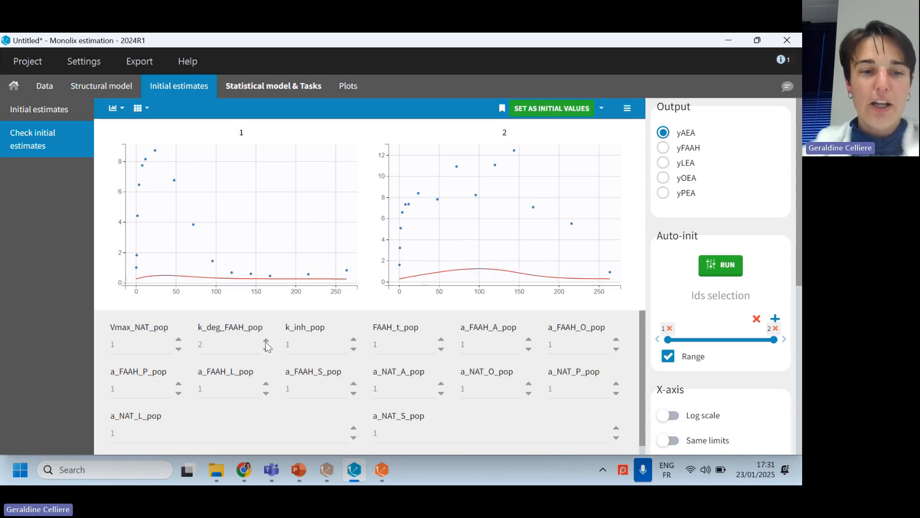
left_click(266, 349)
left_click(266, 349)
left_click(266, 350)
left_click(266, 350)
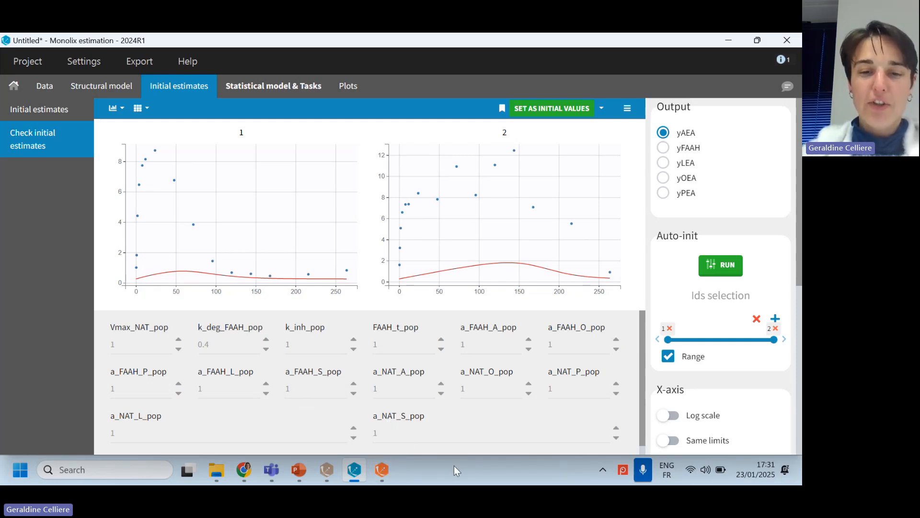
- Switch to Simulx and review the model_Exploration project's model, individual parameter values, treatments and outputs
left_click(379, 468)
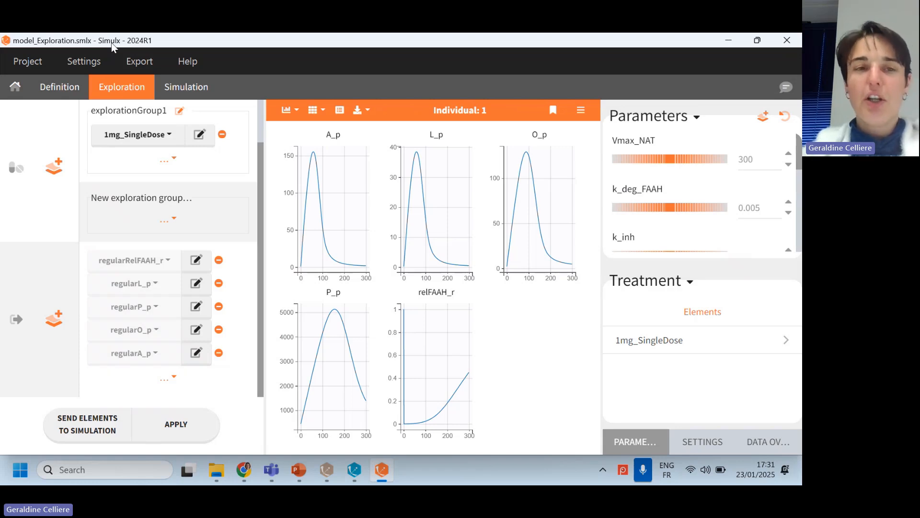
left_click(53, 84)
left_click(37, 135)
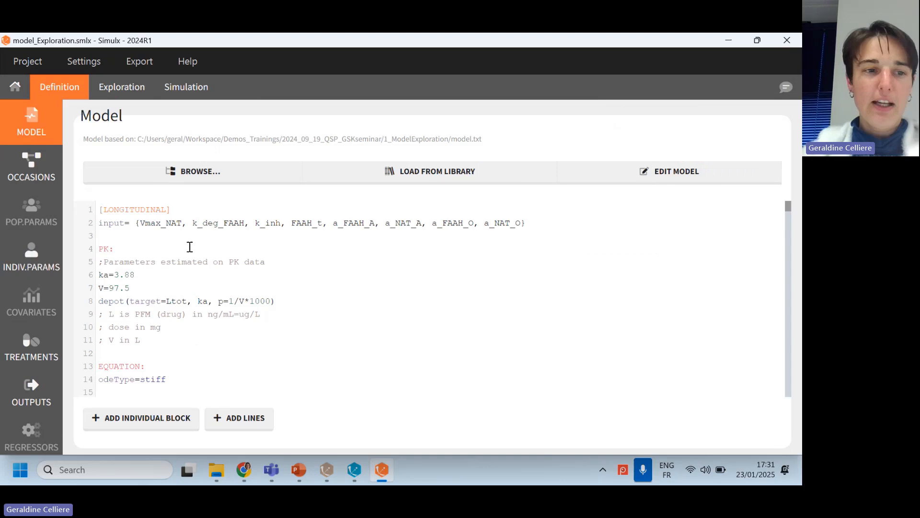
left_click(33, 264)
left_click(526, 158)
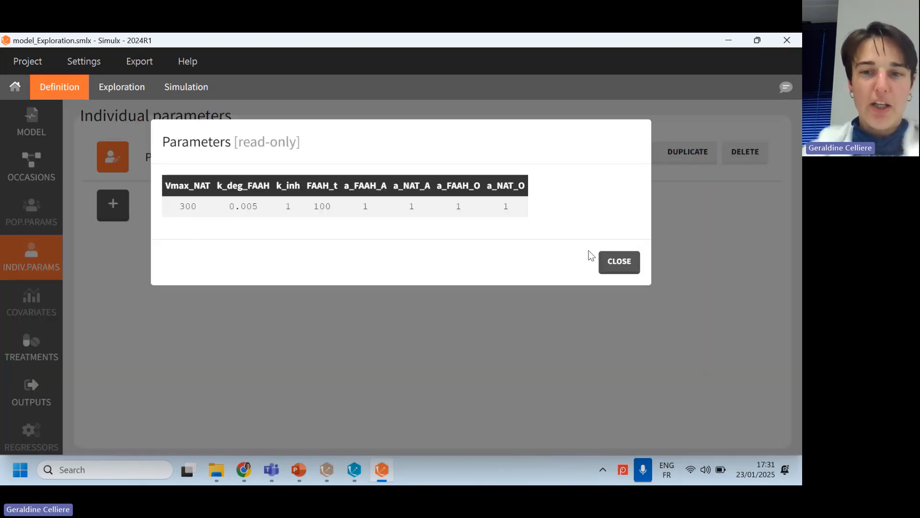
left_click(618, 264)
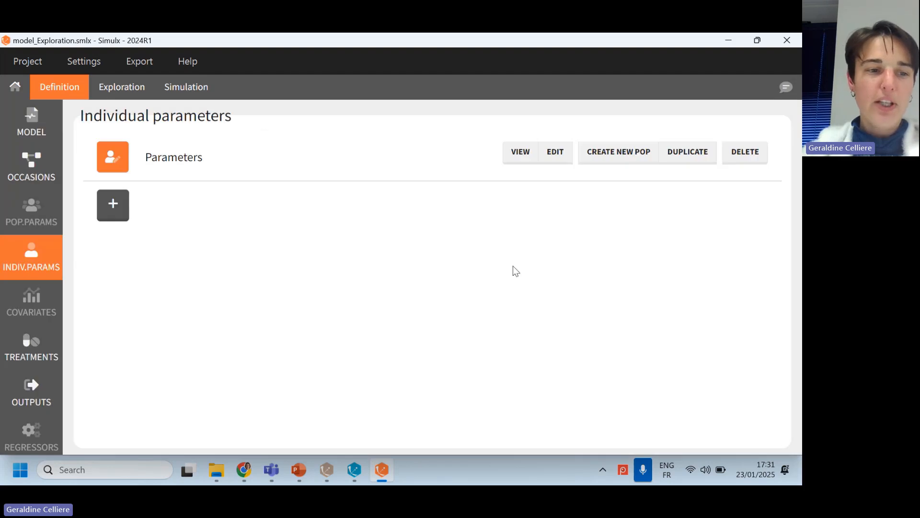
left_click(29, 352)
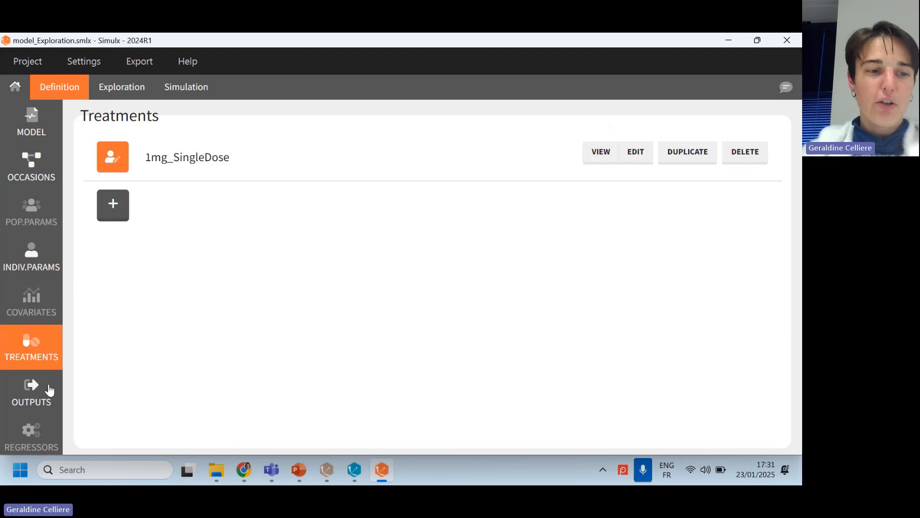
left_click(36, 396)
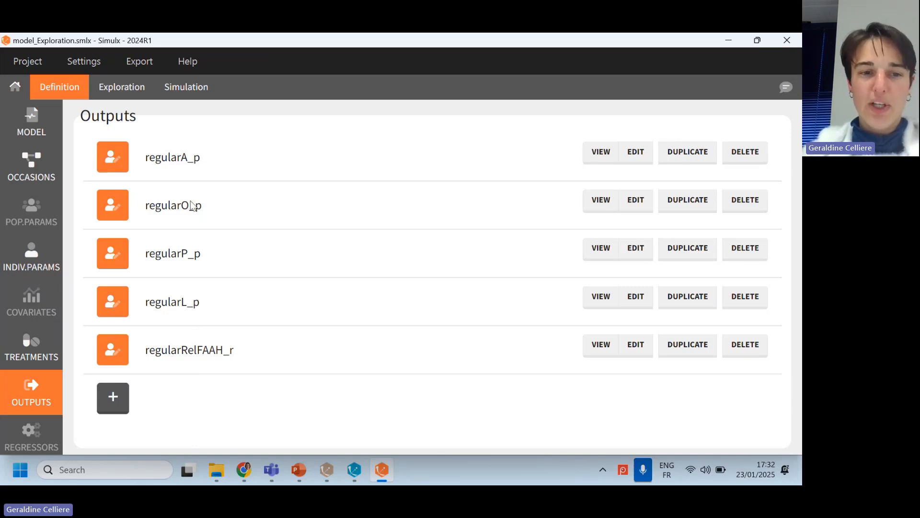
- In the exploration, save the current curves as a reference and set Vmax_NAT to 420
left_click(121, 89)
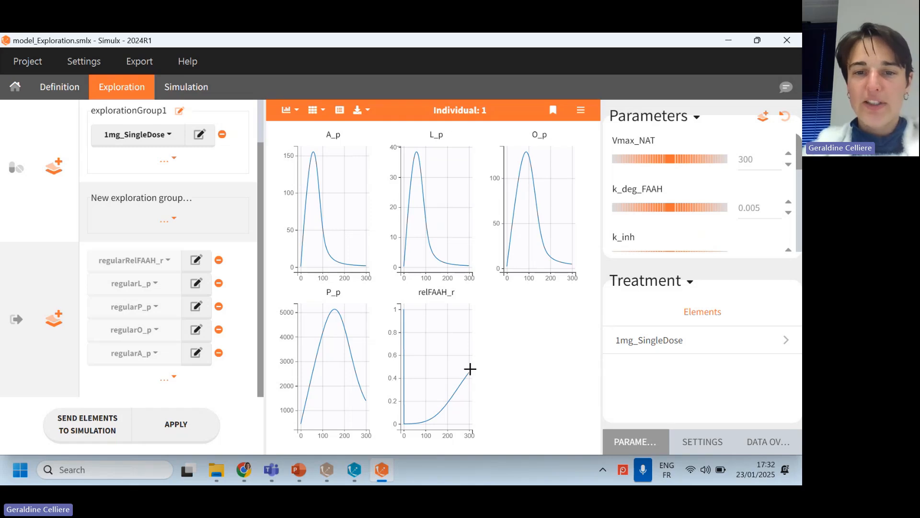
left_click(650, 282)
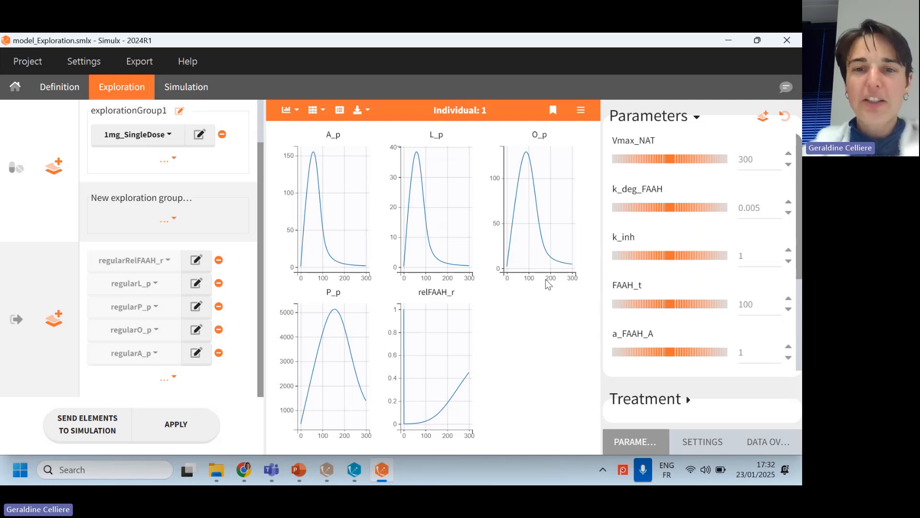
left_click(554, 111)
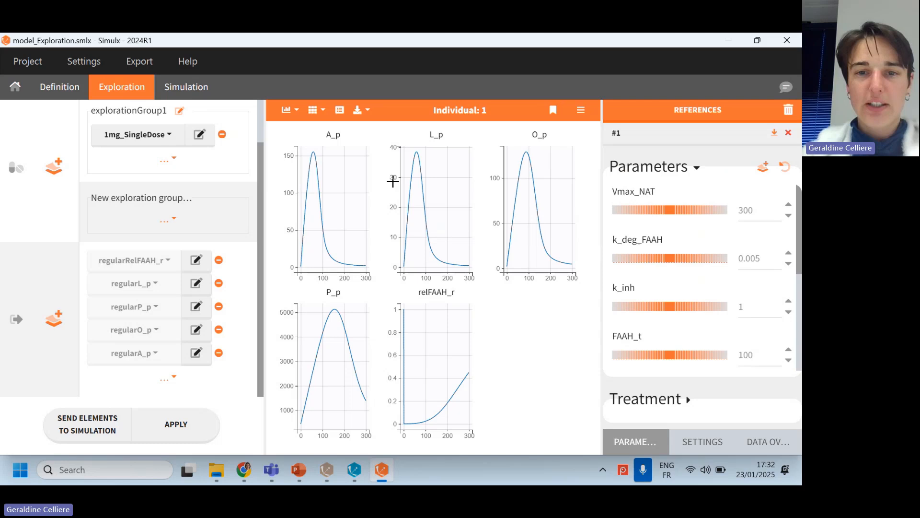
left_click_drag(670, 209, 701, 216)
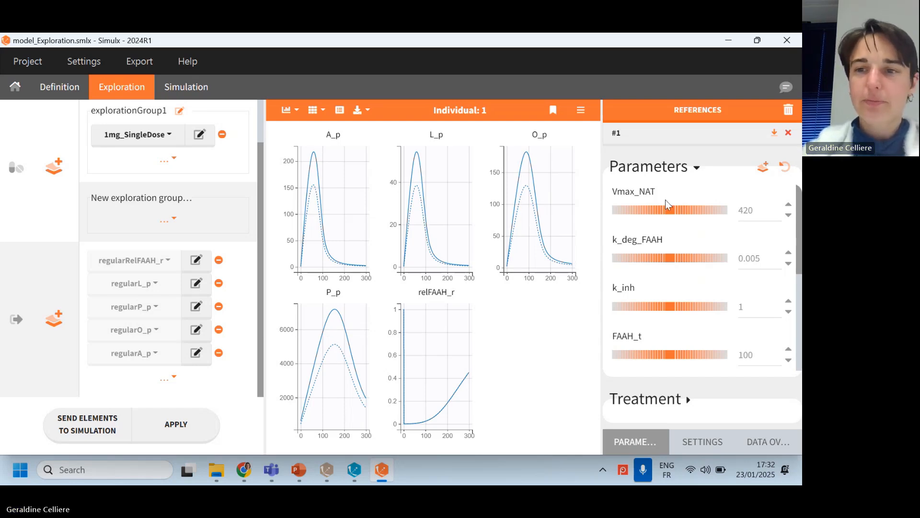
- Set the exploration parameter a_NAT_A to 1.5
scroll(718, 231, "down", 2)
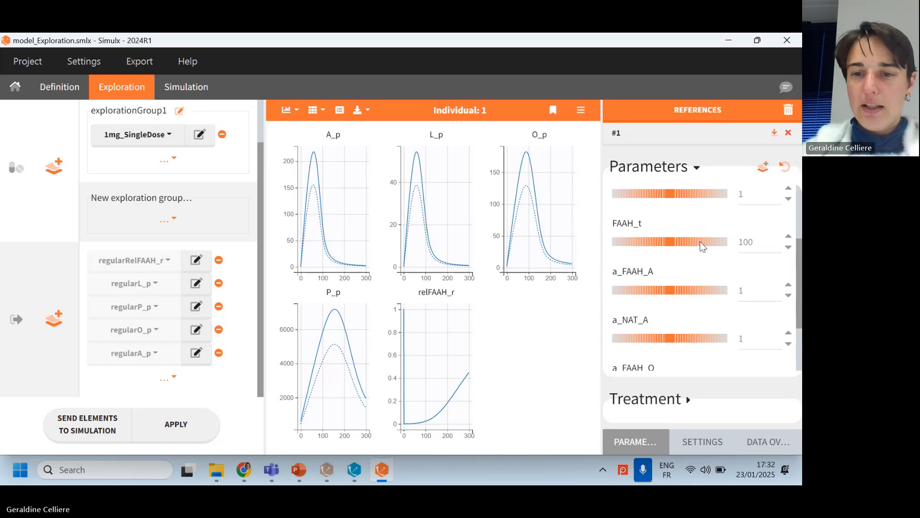
scroll(700, 242, "down", 1)
scroll(631, 291, "down", 1)
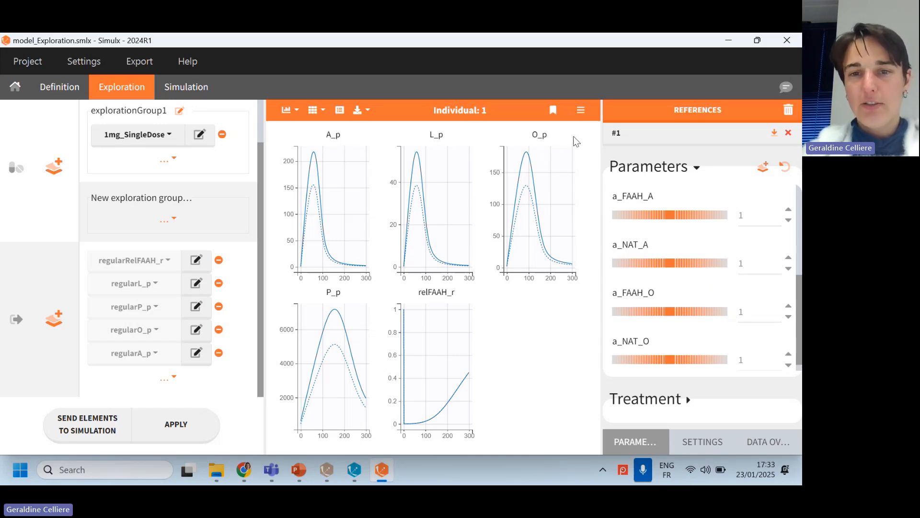
left_click_drag(671, 265, 703, 263)
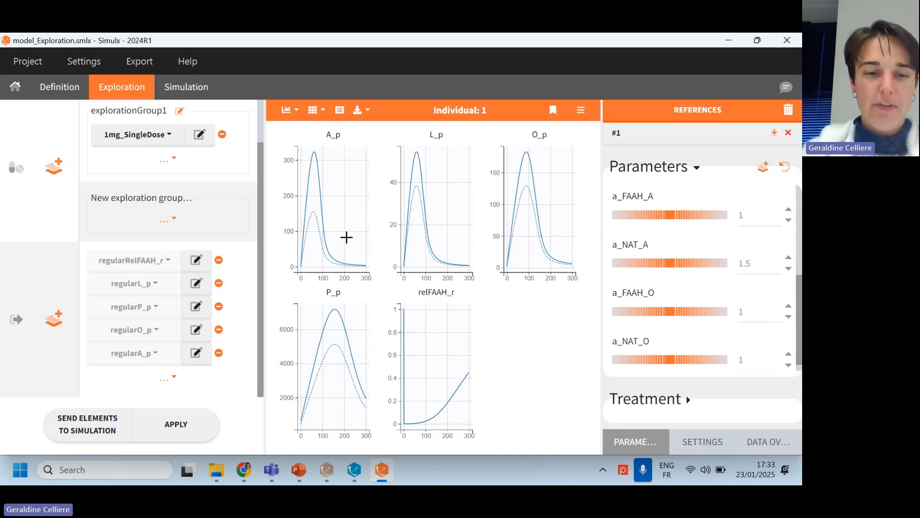
- Switch to PowerPoint and present the Model overview slides through the one on a_NAT_A and a_NAT_O
left_click(299, 469)
scroll(53, 335, "down", 2)
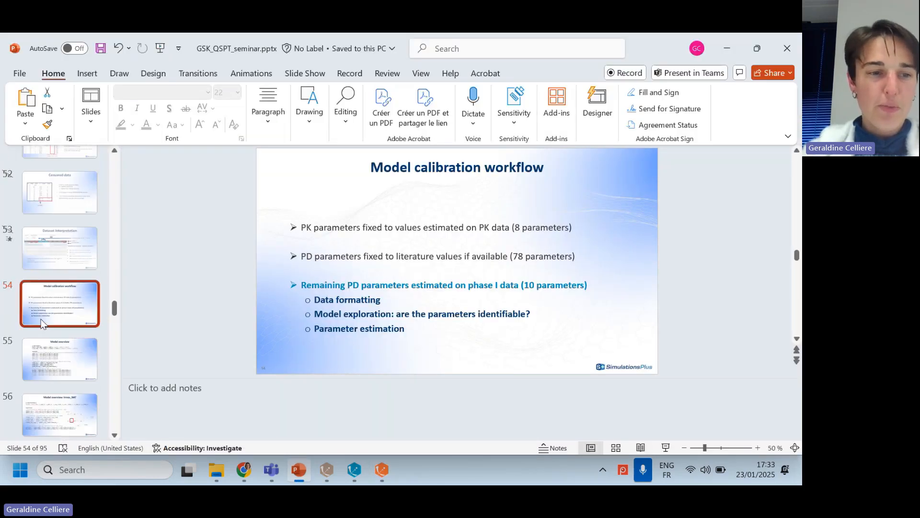
left_click(52, 358)
left_click(666, 447)
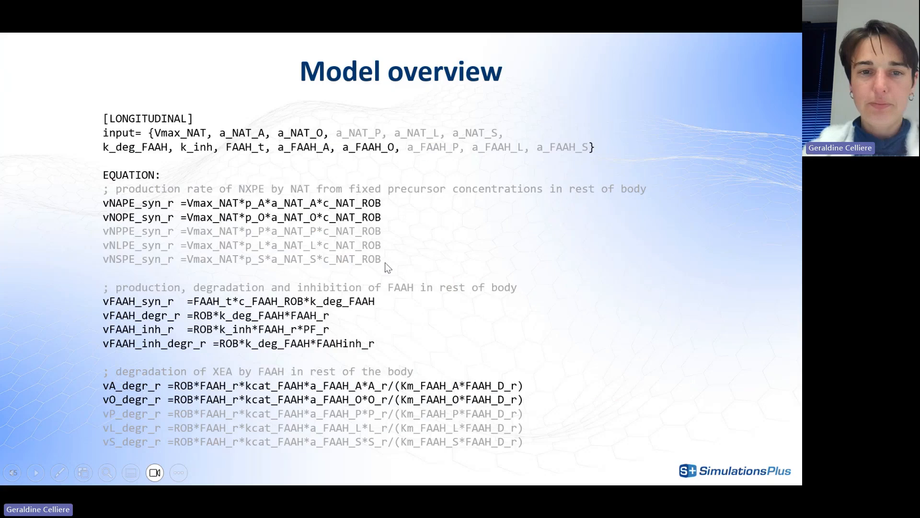
left_click(384, 262)
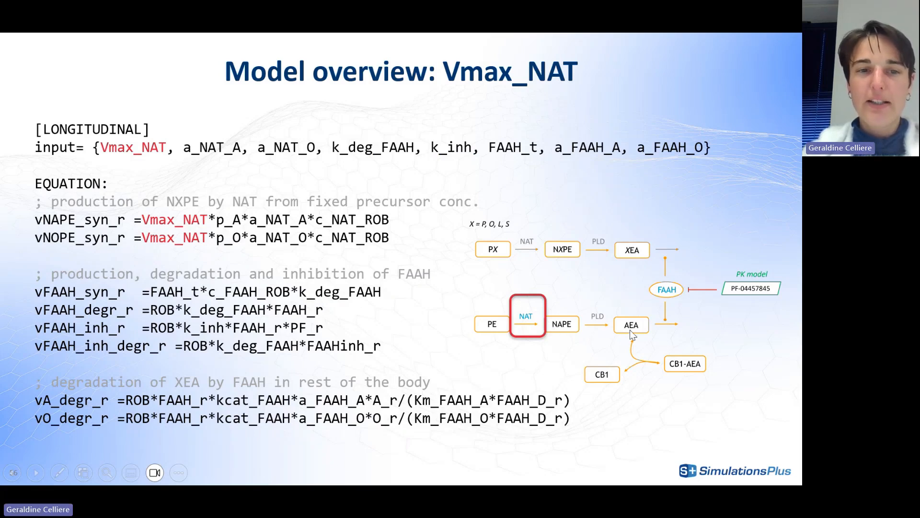
key("Right")
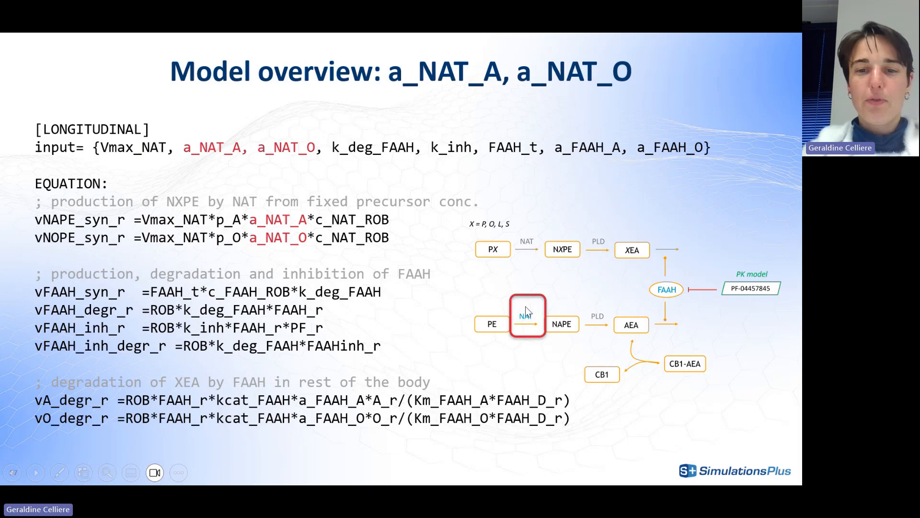
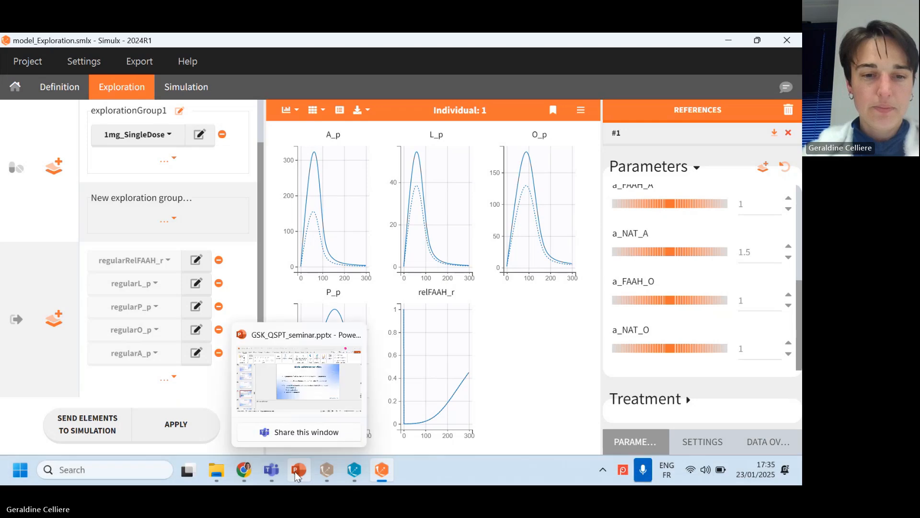
- Return to PowerPoint, present the slides from Model calibration workflow through Model calibration: PD part, and end the slide show
left_click(295, 470)
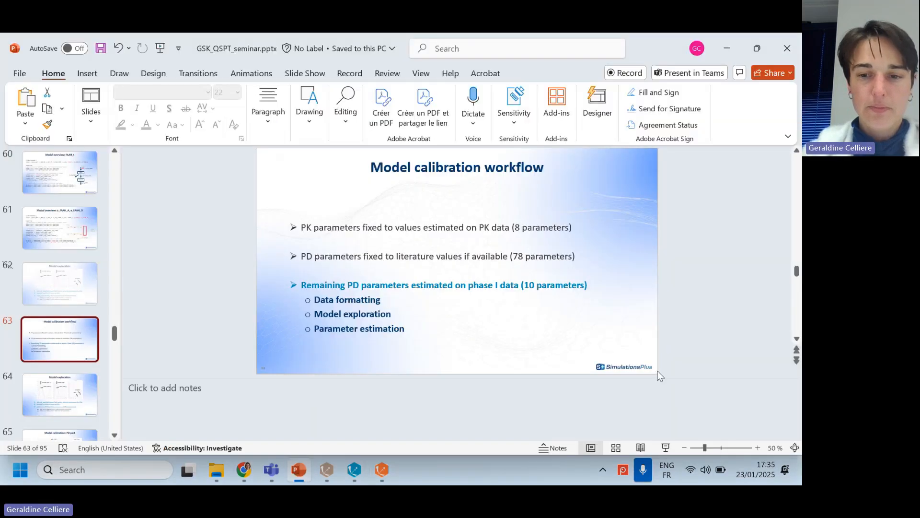
left_click(665, 447)
left_click(488, 254)
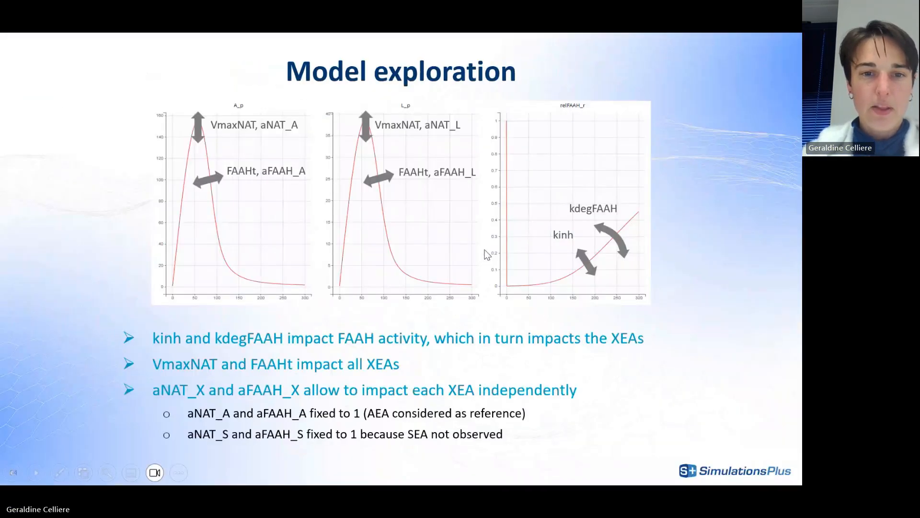
left_click(487, 254)
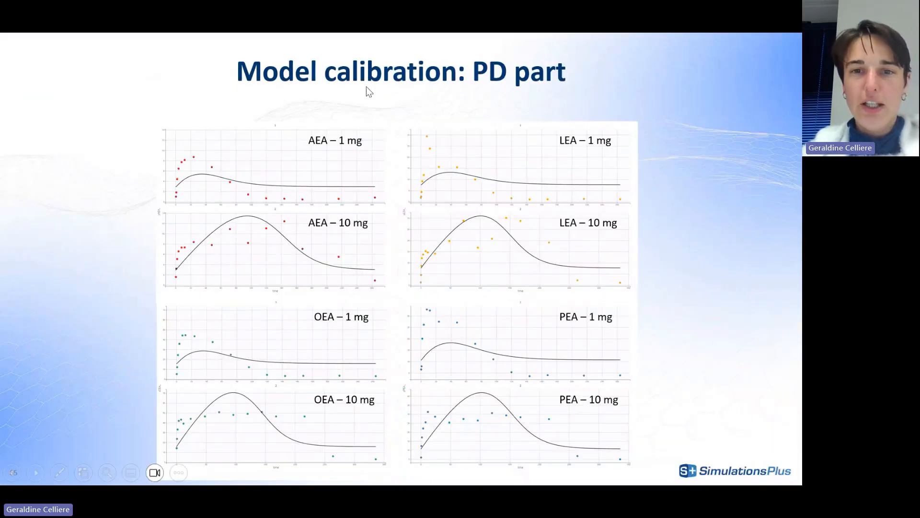
key("Escape")
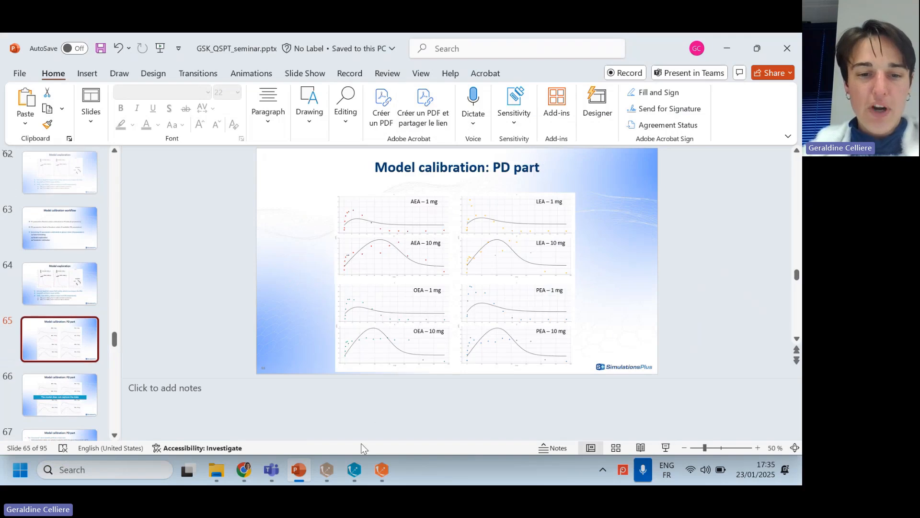
- Switch to Monolix and open the project R01_.mlxtran from the 2_Model_Calibration folder
left_click(354, 470)
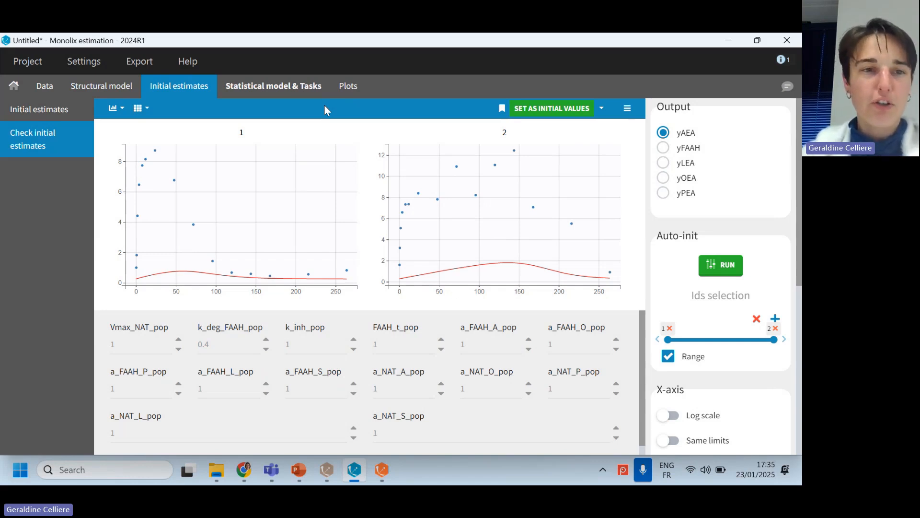
left_click(26, 66)
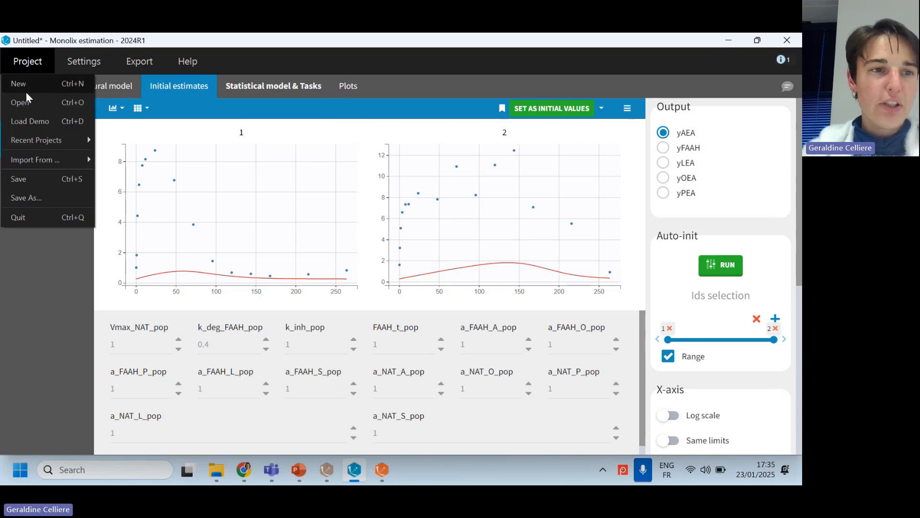
left_click(25, 104)
left_click(396, 258)
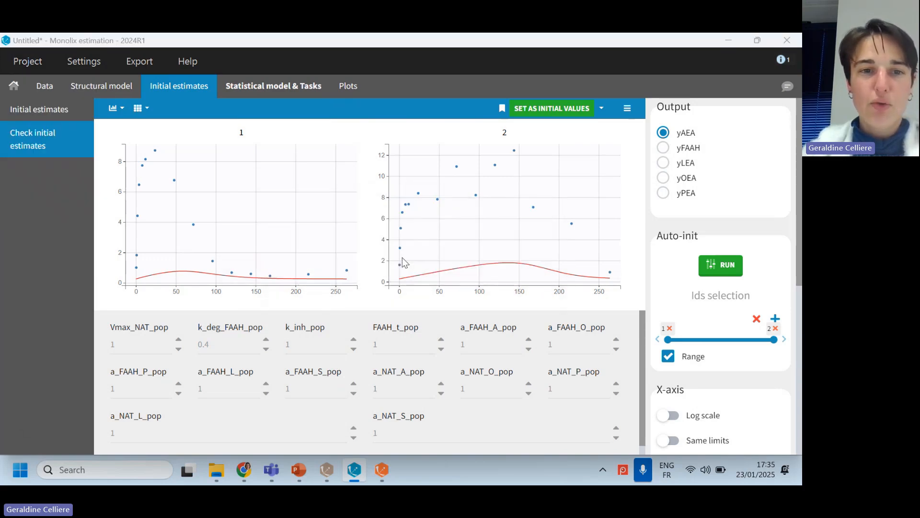
left_click(218, 202)
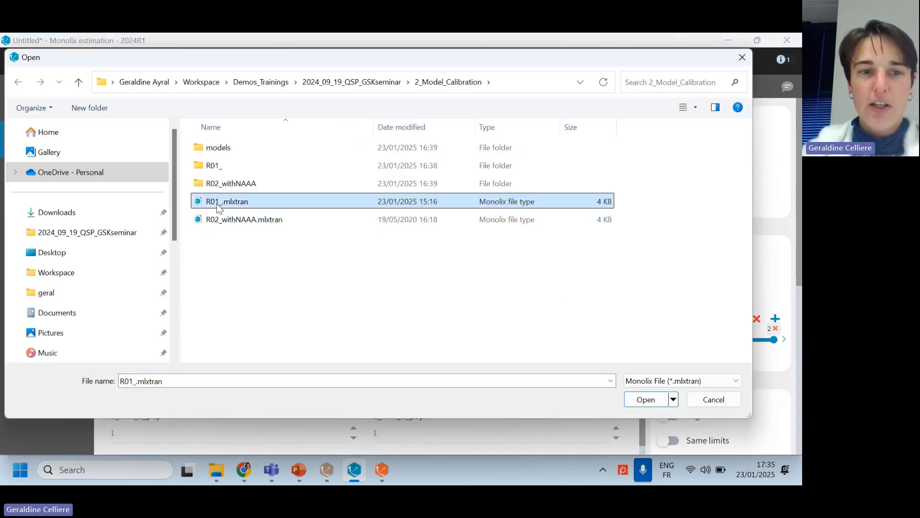
left_click(646, 400)
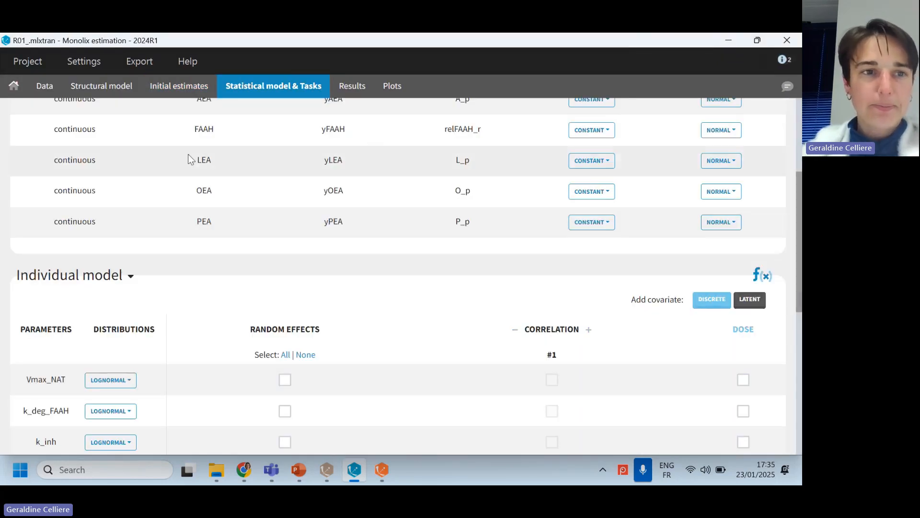
- Review the loaded project's data and its structural model with the observation mapping
left_click(45, 82)
scroll(75, 120, "up", 4)
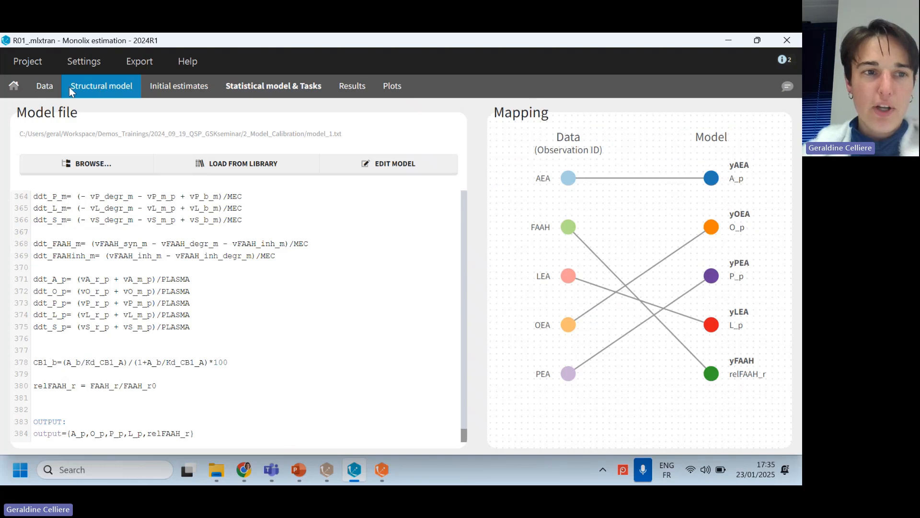
left_click(39, 87)
left_click(116, 85)
- Examine the population initial values, the yAEA predictions against the data, the fixed parameters, and the tasks and observation model
left_click(194, 91)
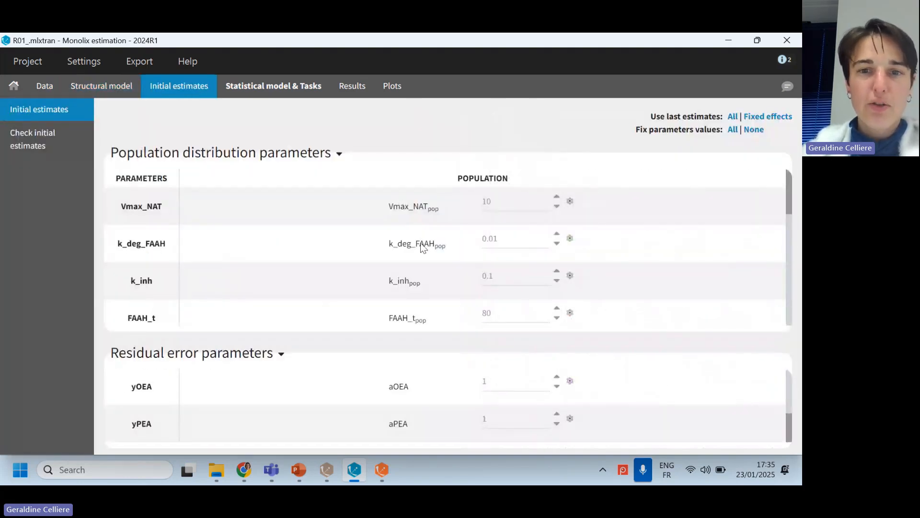
left_click(71, 150)
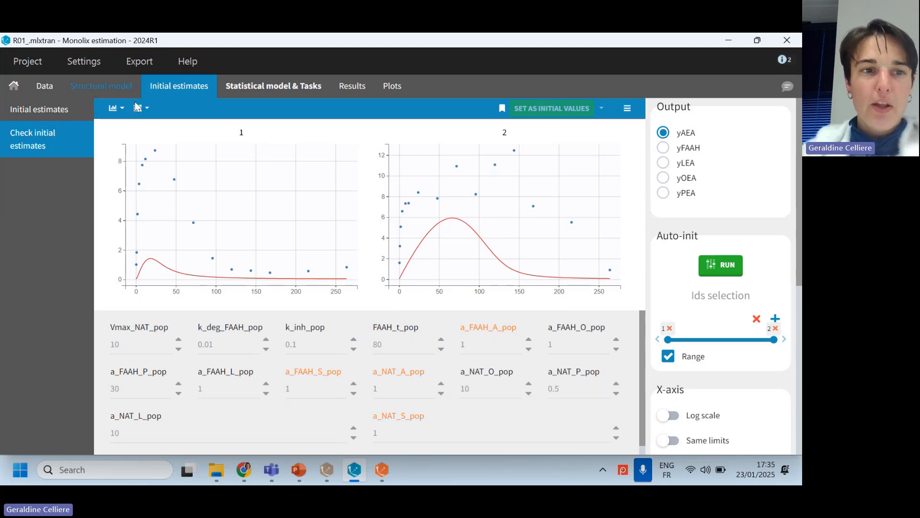
left_click(38, 110)
scroll(520, 280, "down", 2)
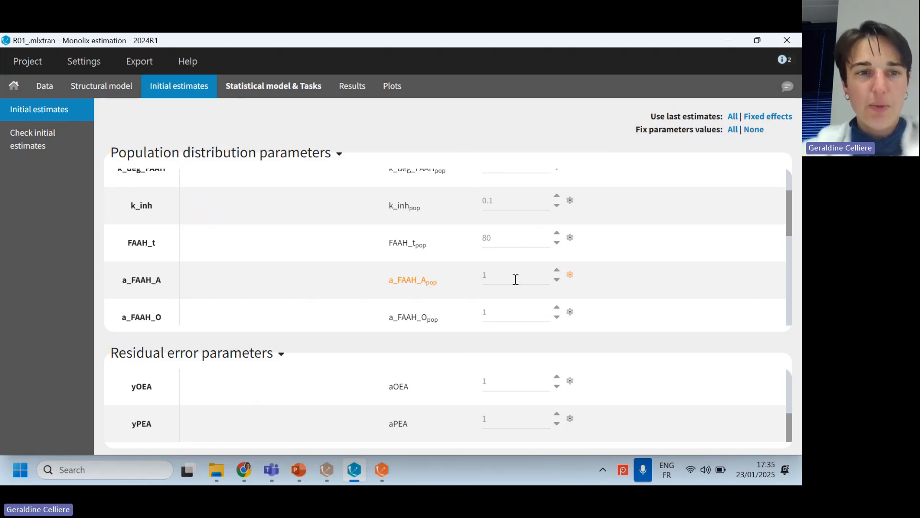
left_click(271, 95)
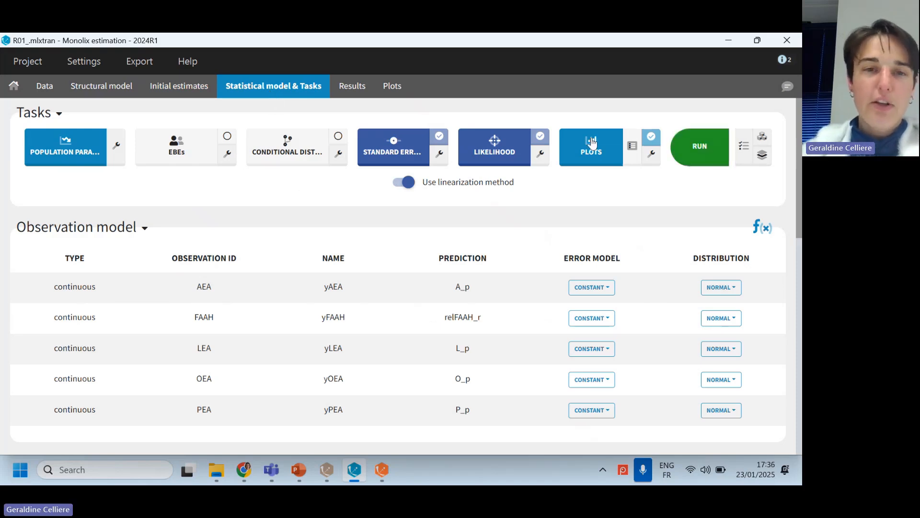
- Review the population parameter estimates with their standard errors and the error model parameters
left_click(359, 86)
scroll(240, 263, "down", 1)
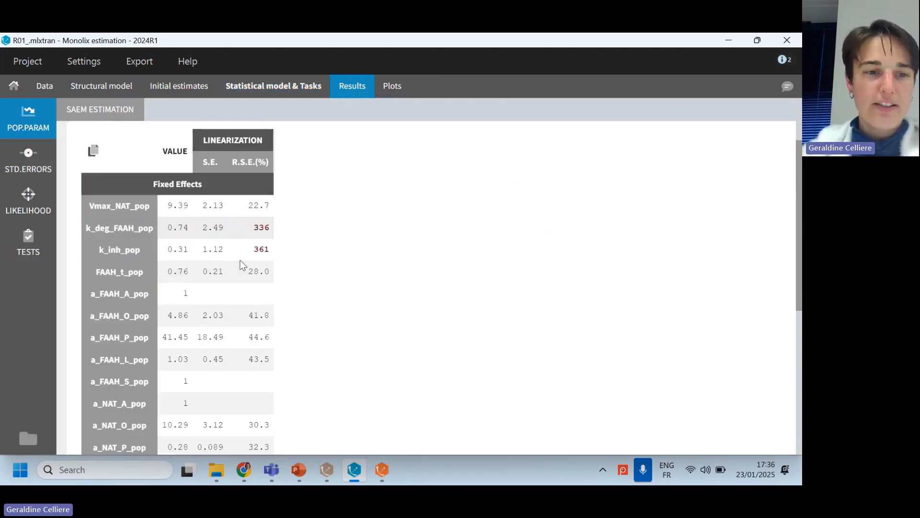
scroll(165, 413, "down", 2)
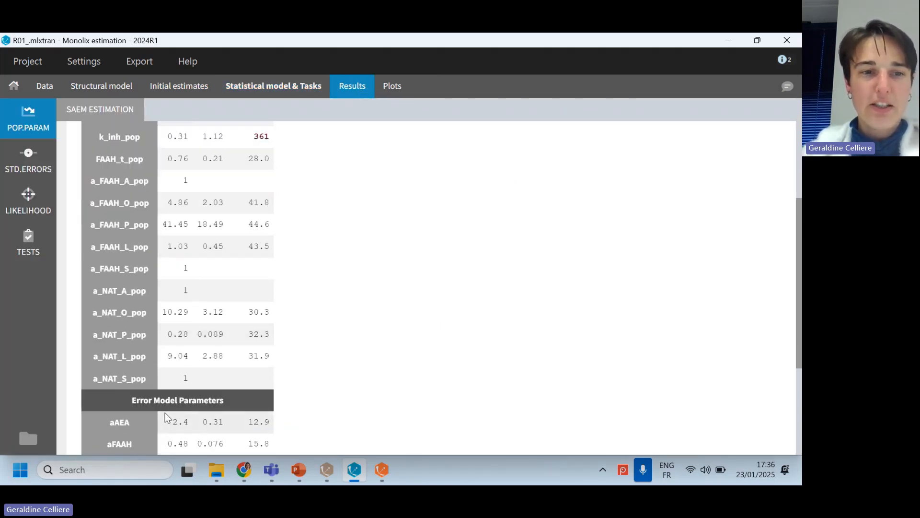
scroll(168, 403, "up", 3)
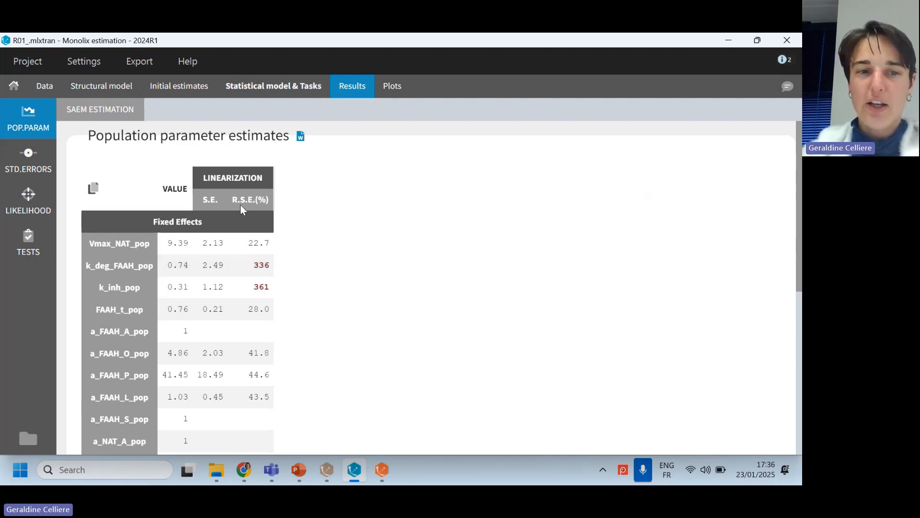
scroll(304, 283, "down", 3)
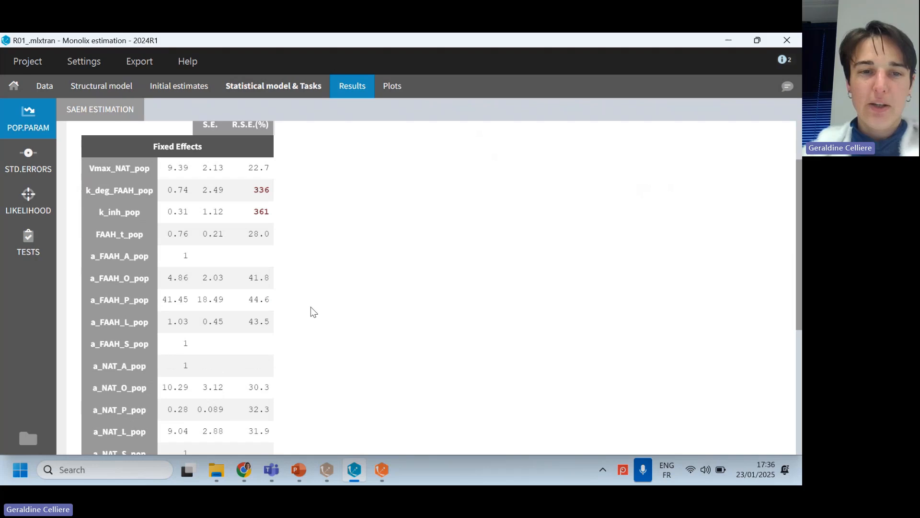
- Generate the remaining diagnostic plots and examine the yAEA individual fits and observations versus predictions
left_click(391, 87)
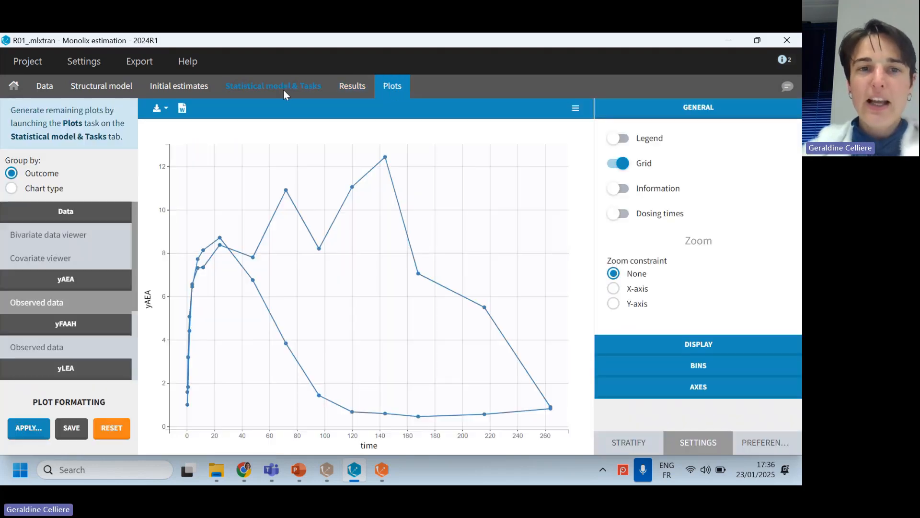
left_click(283, 90)
left_click(588, 145)
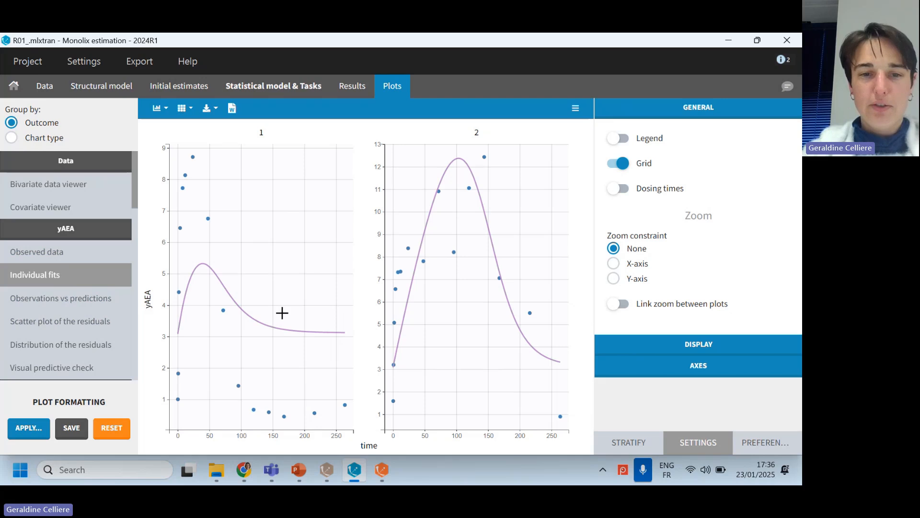
left_click(65, 307)
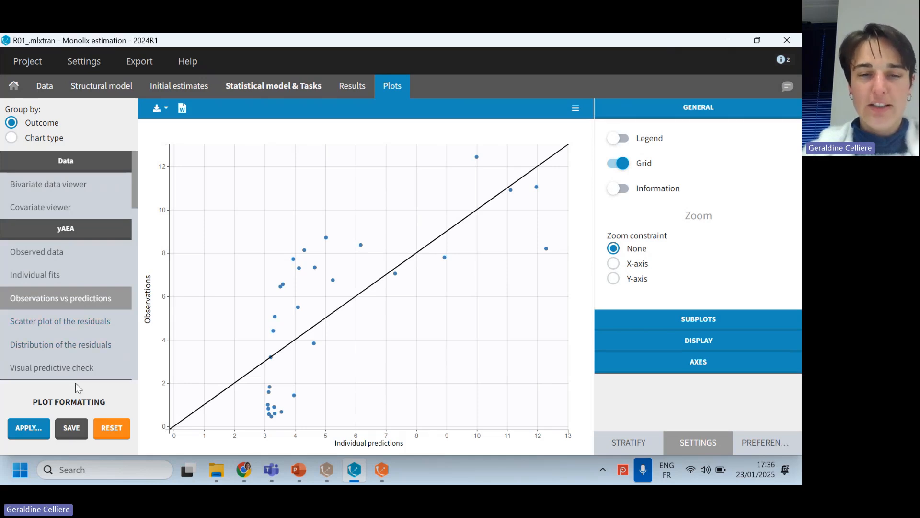
scroll(57, 210, "down", 1)
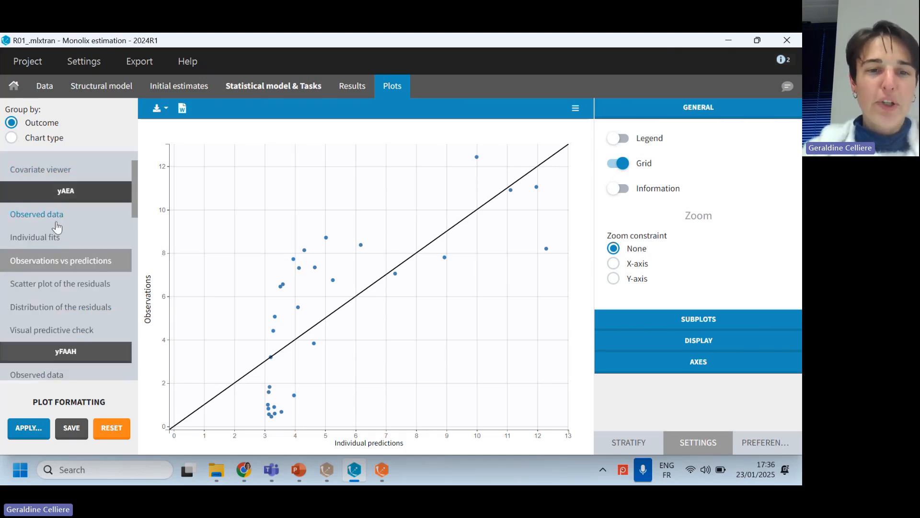
scroll(67, 216, "down", 2)
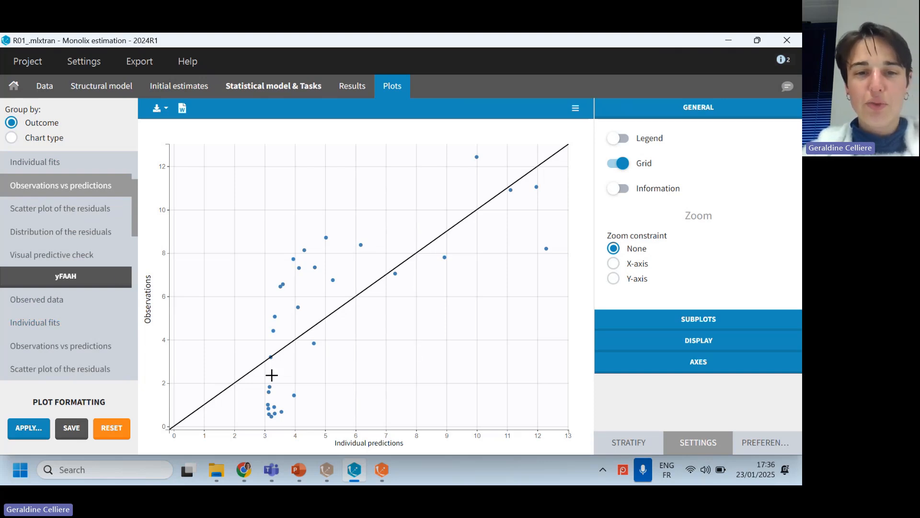
- Switch to PowerPoint, present the Model calibration: PD part slide with the 1 mg and 10 mg fits, and end the slide show
left_click(295, 470)
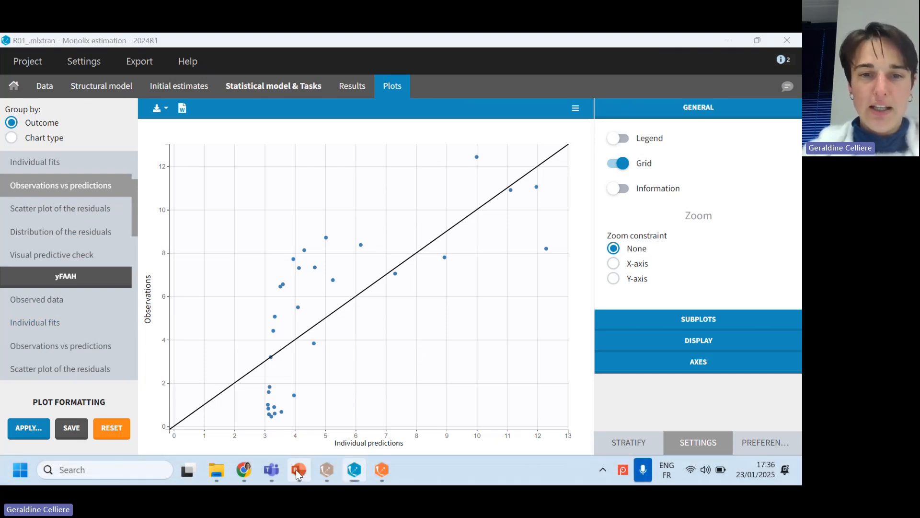
left_click(666, 451)
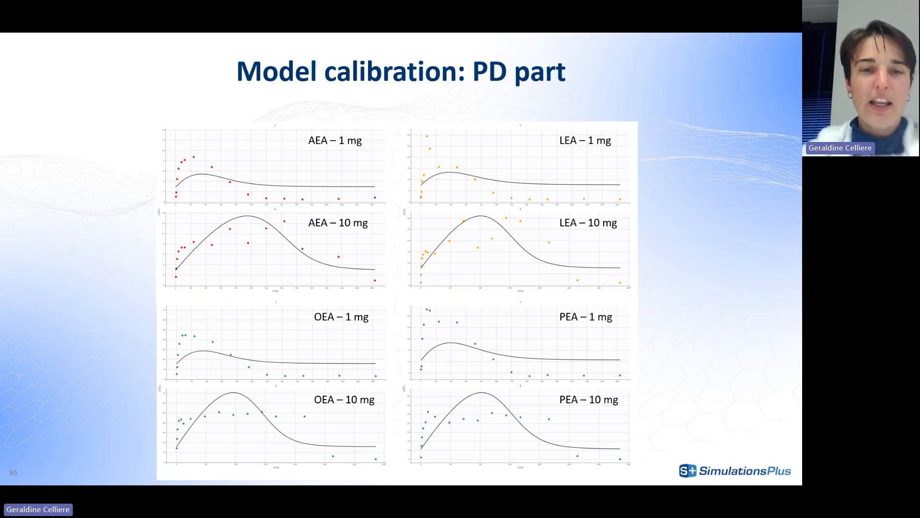
key("Escape")
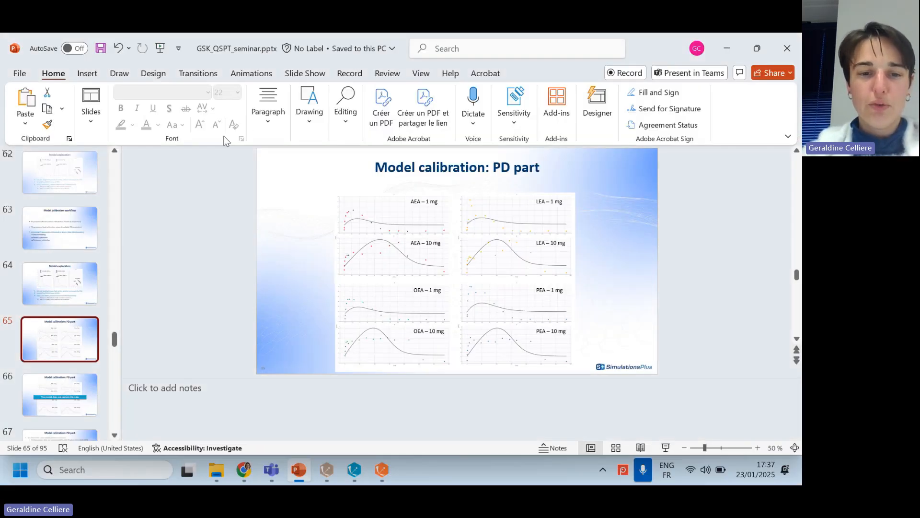
- Return to Monolix, open the convergence assessment for the project and review its run and initial parameter settings
key("alt+Tab")
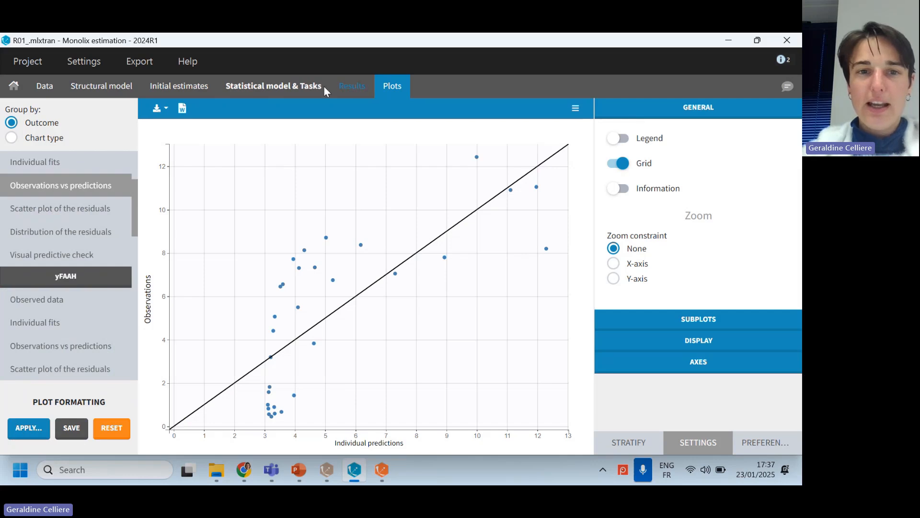
left_click(310, 86)
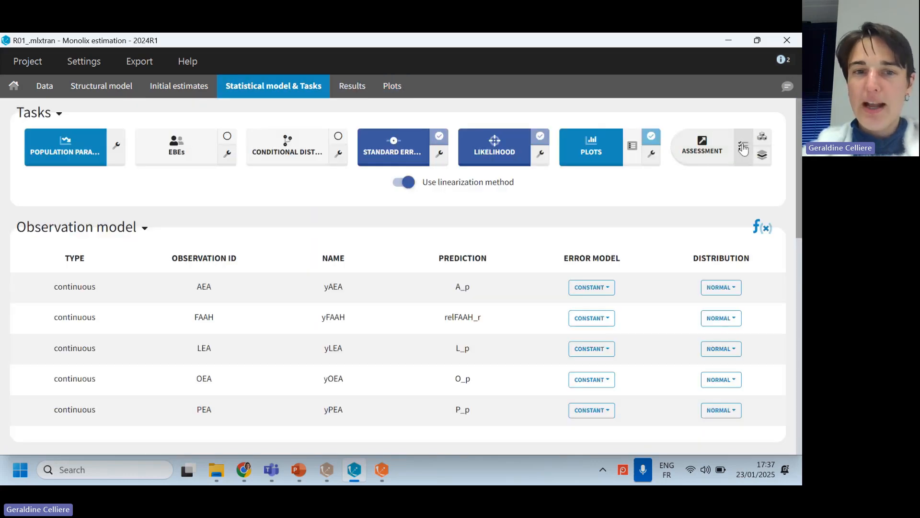
left_click(744, 147)
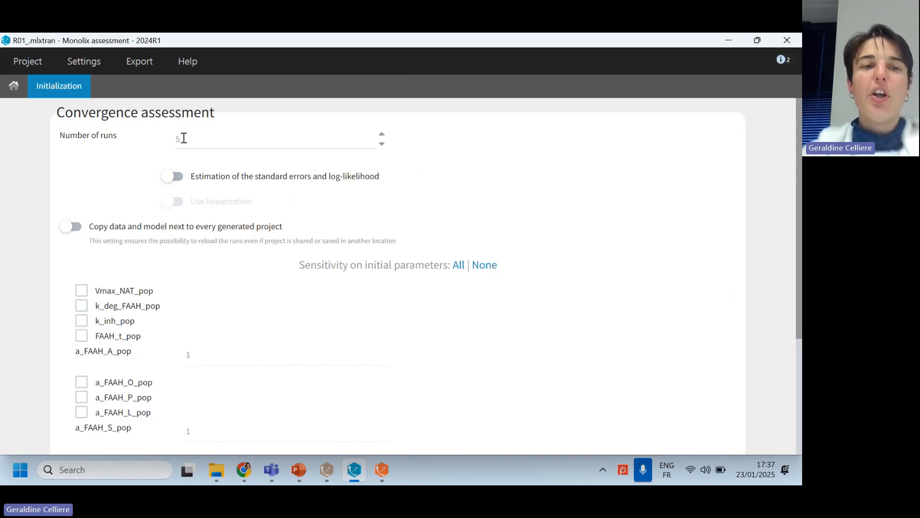
scroll(223, 271, "down", 1)
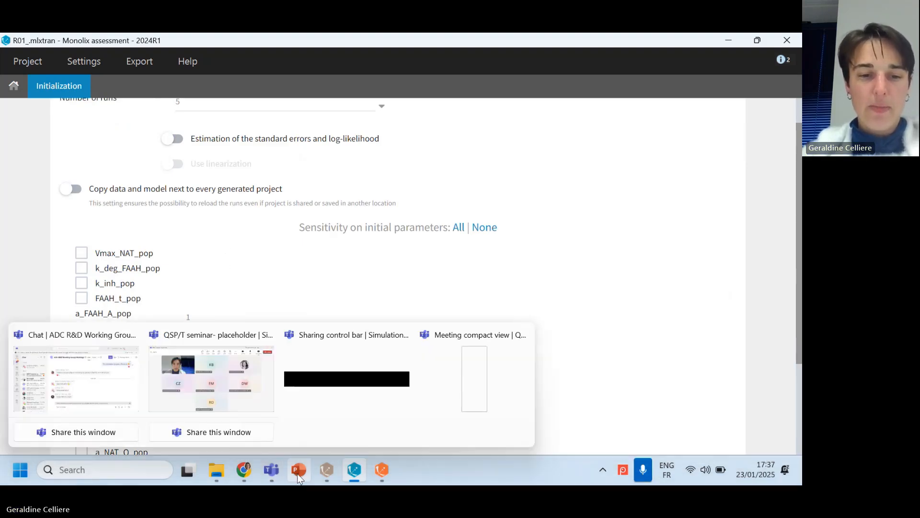
- Switch to PowerPoint and present from the PD fits slide to the slide on the Assessment multi-start
left_click(298, 473)
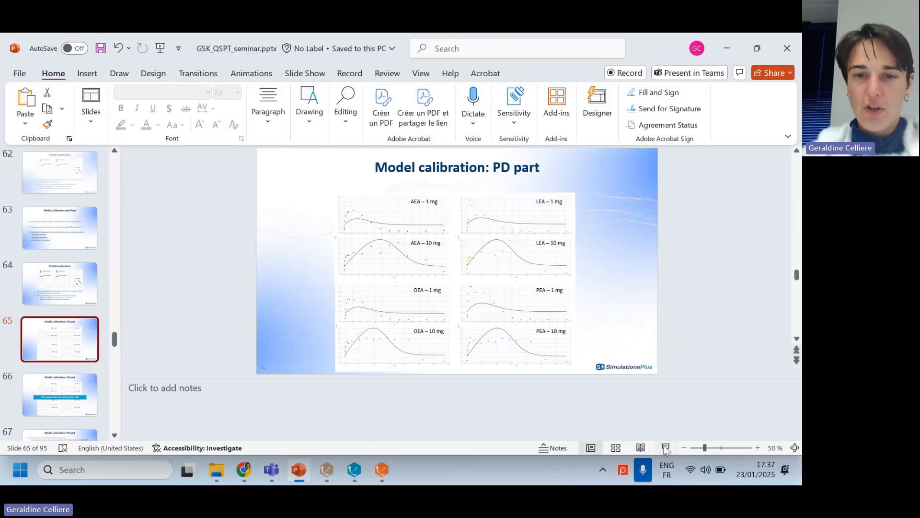
left_click(665, 448)
key("Right")
key("Right")
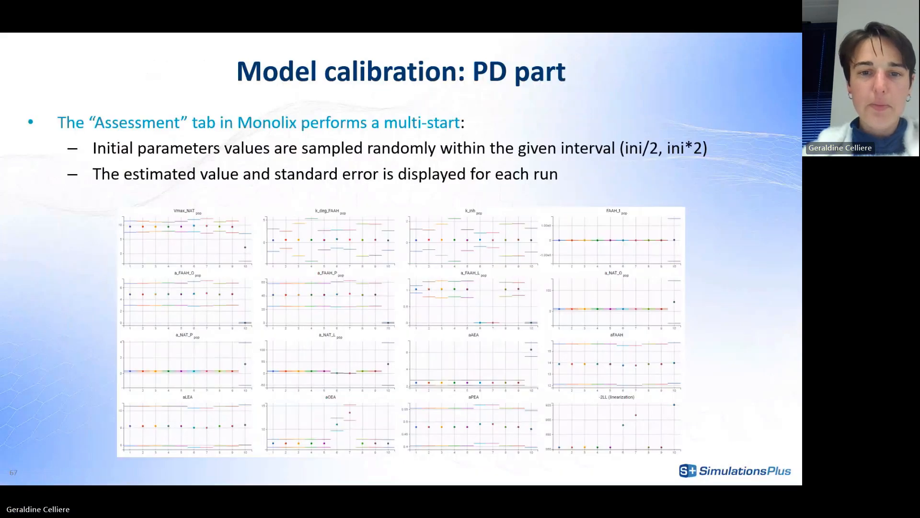
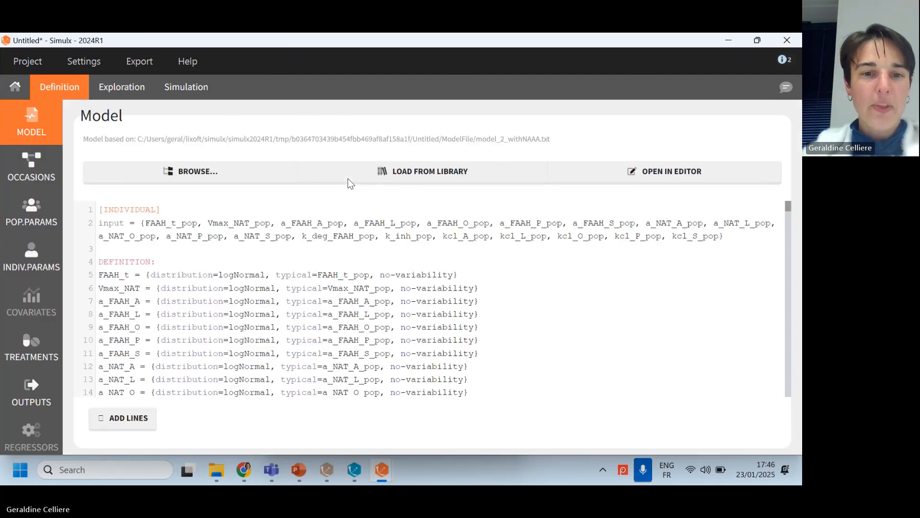
- Review the model, population parameters, treatments and outputs defined in the Simulx project
scroll(300, 259, "down", 20)
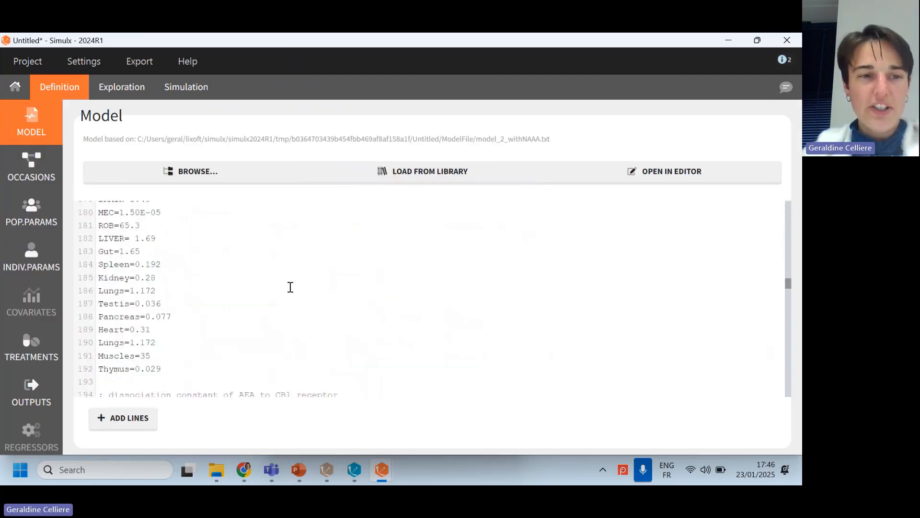
left_click(34, 222)
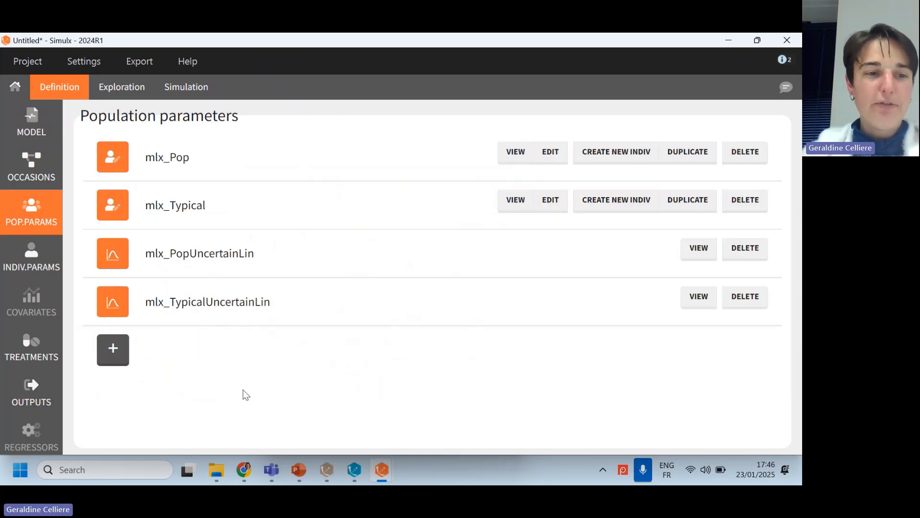
left_click(36, 355)
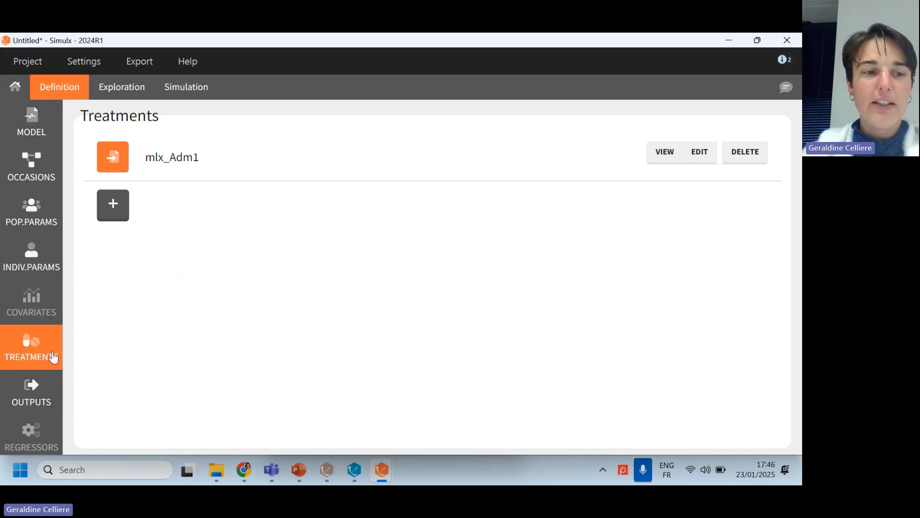
left_click(37, 388)
scroll(166, 307, "down", 5)
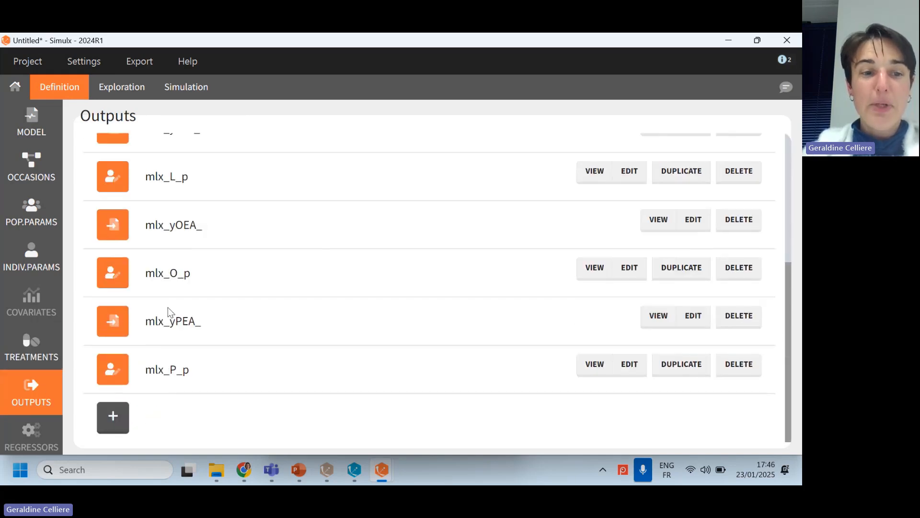
scroll(183, 388, "up", 5)
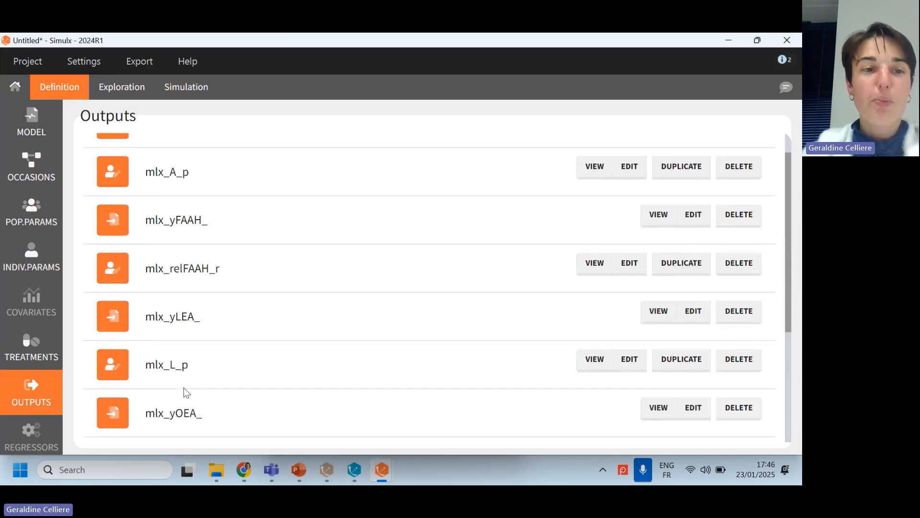
- Examine the CB1_b formula in the outputs section at the end of the model code
left_click(29, 125)
scroll(183, 316, "down", 10)
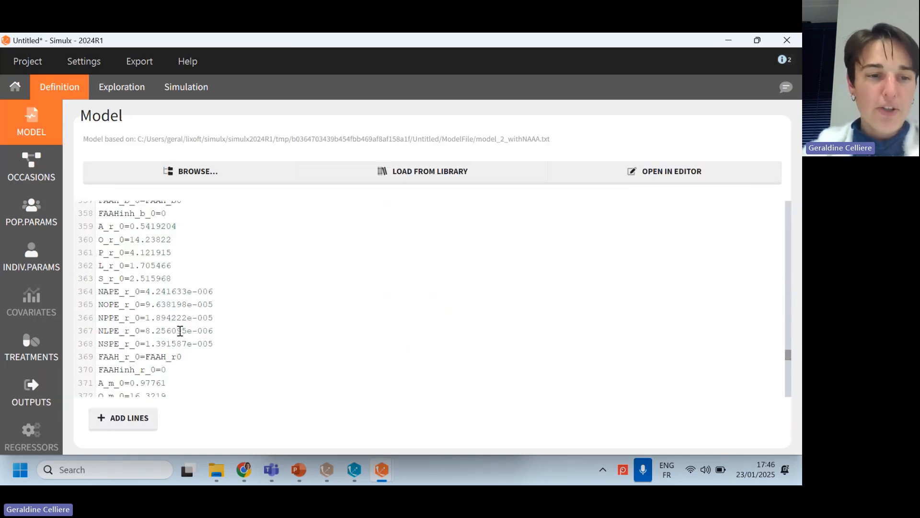
scroll(180, 330, "up", 2)
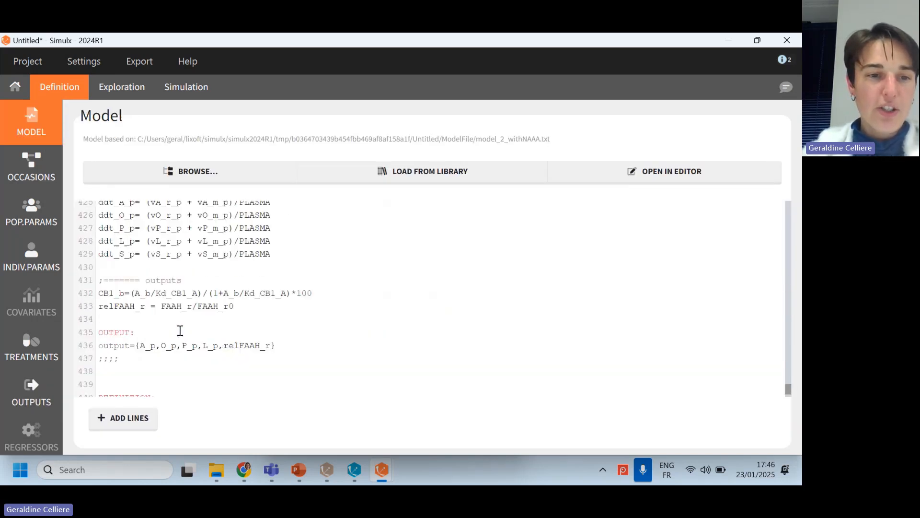
double_click(111, 291)
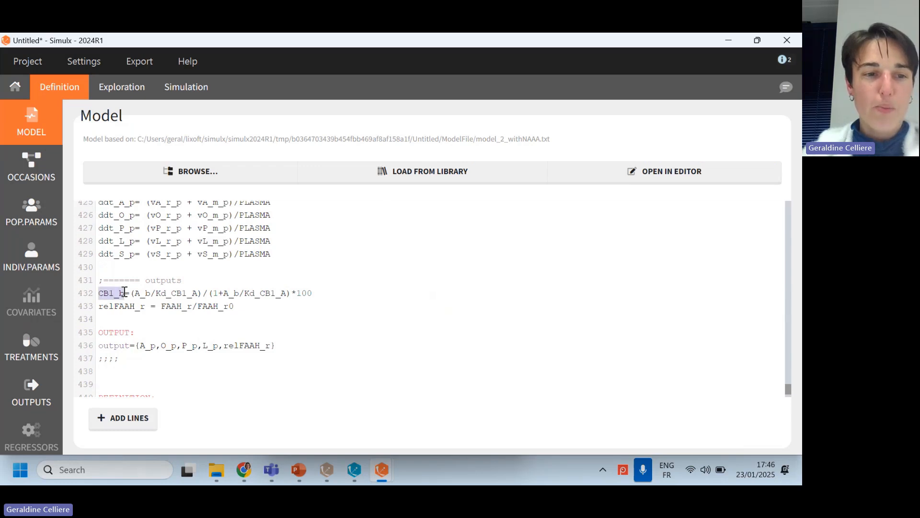
left_click_drag(130, 293, 321, 293)
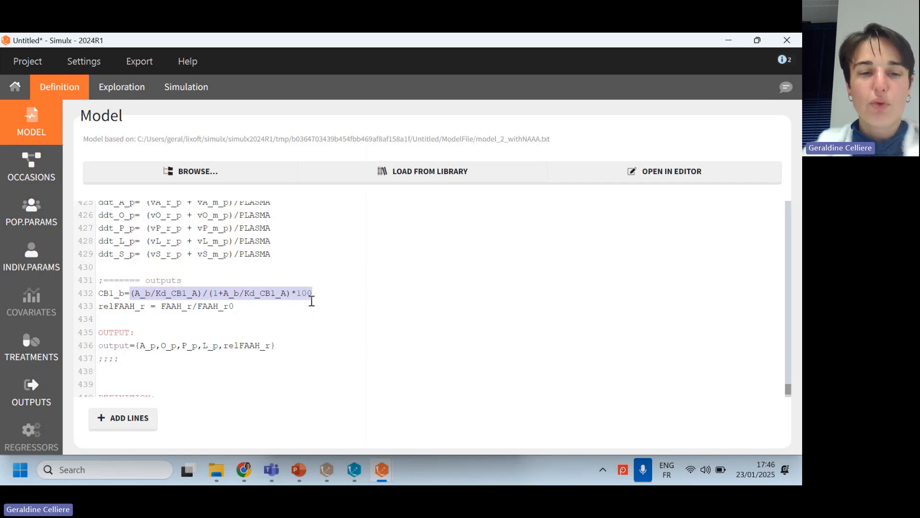
left_click(123, 293)
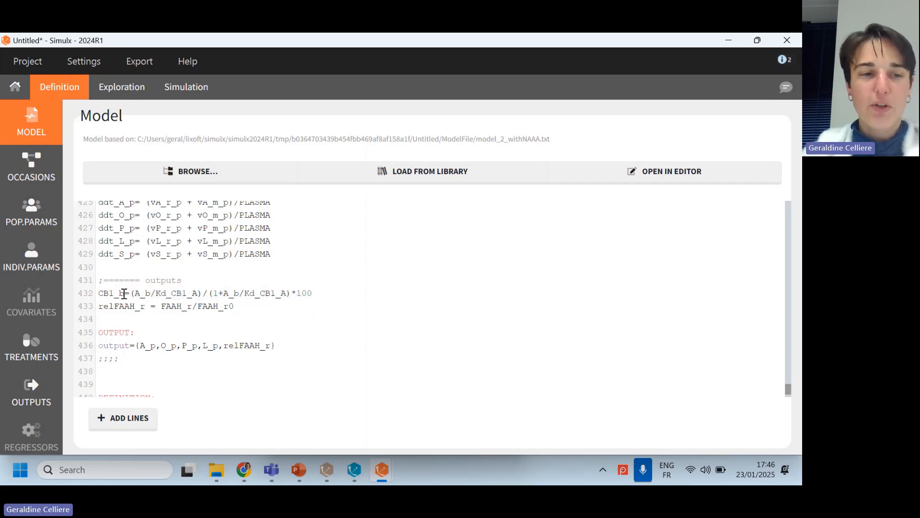
- Start a new regular output and choose the intermediate output CB1_b as its variable
left_click(27, 397)
scroll(134, 355, "down", 5)
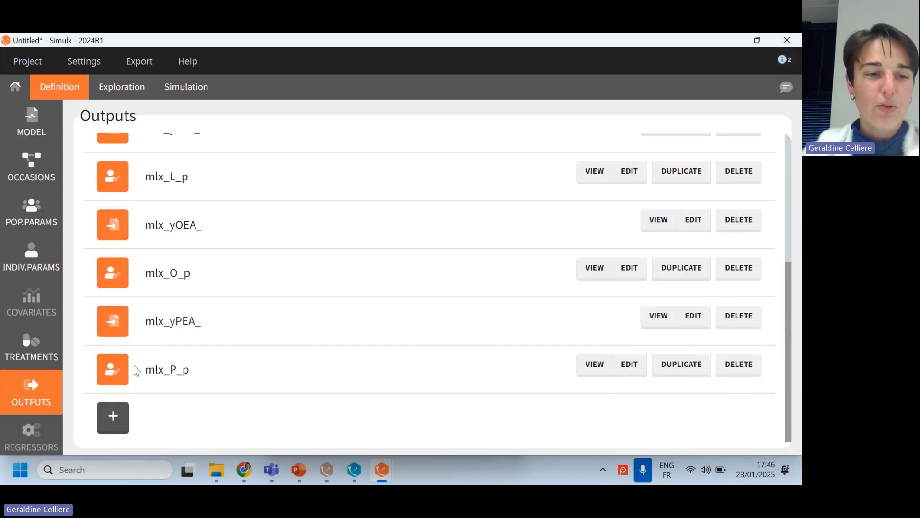
left_click(114, 419)
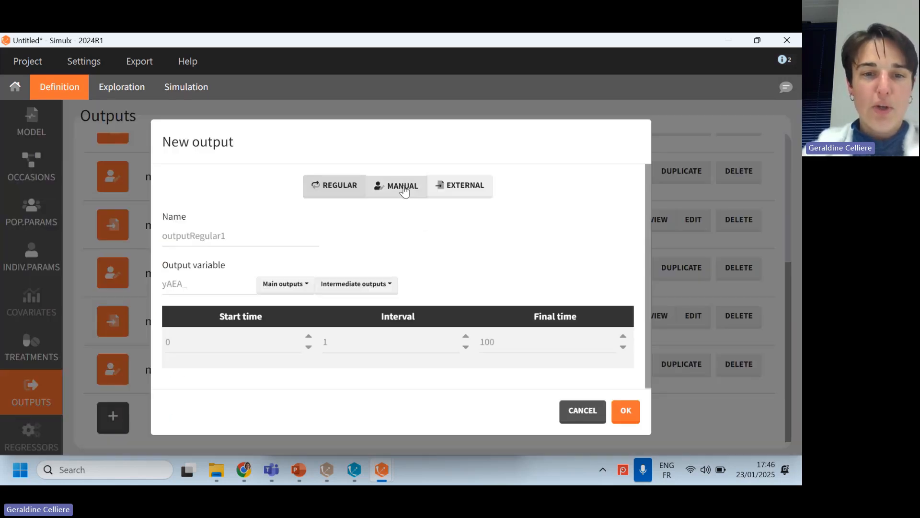
left_click(359, 285)
scroll(361, 301, "down", 2)
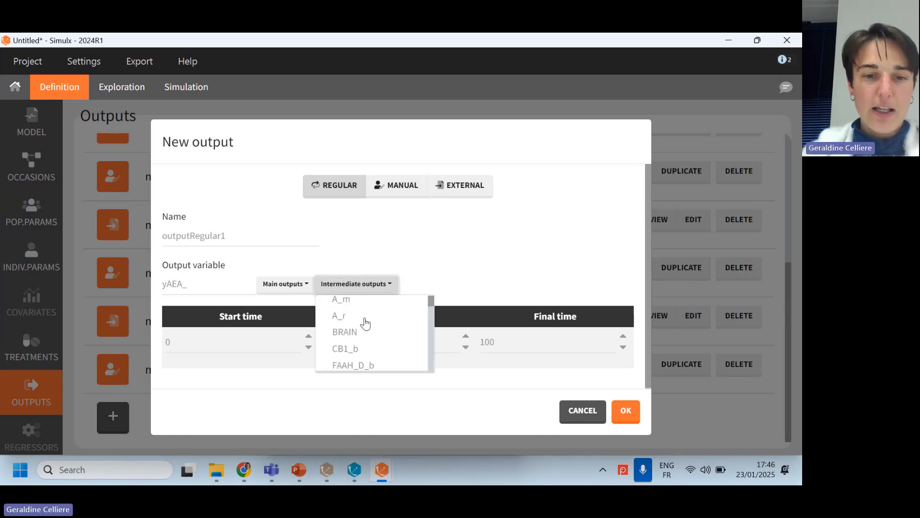
left_click(349, 352)
- Name the new output CB1_occupancy, set its final time to 300 and save it
double_click(240, 236)
type("CB1_ocupancy")
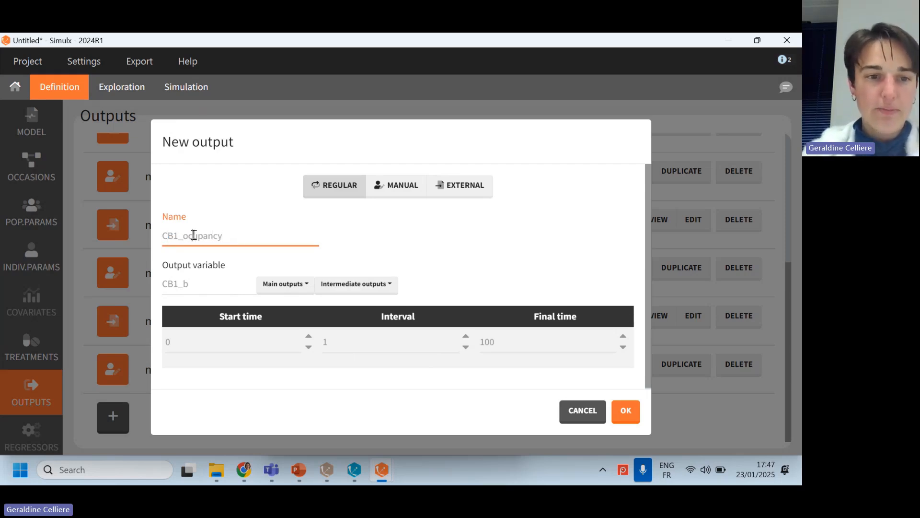
left_click(194, 235)
type("c")
double_click(501, 341)
type("300")
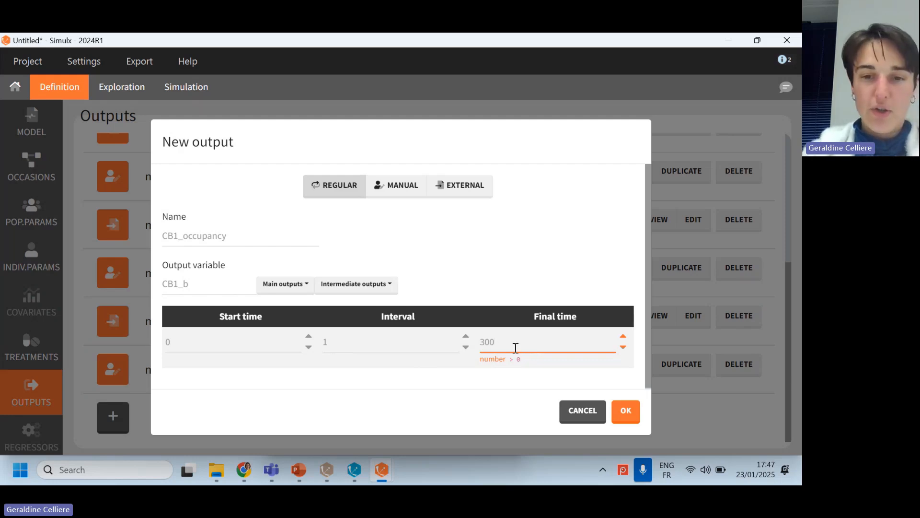
left_click(627, 412)
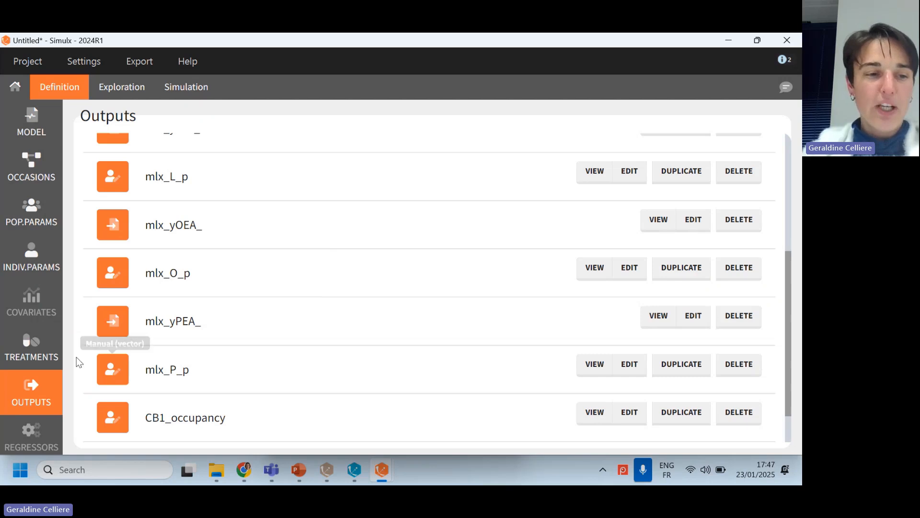
- Define a new treatment with a manual schedule named 1mg, with an amount of 1 at time 0
left_click(31, 357)
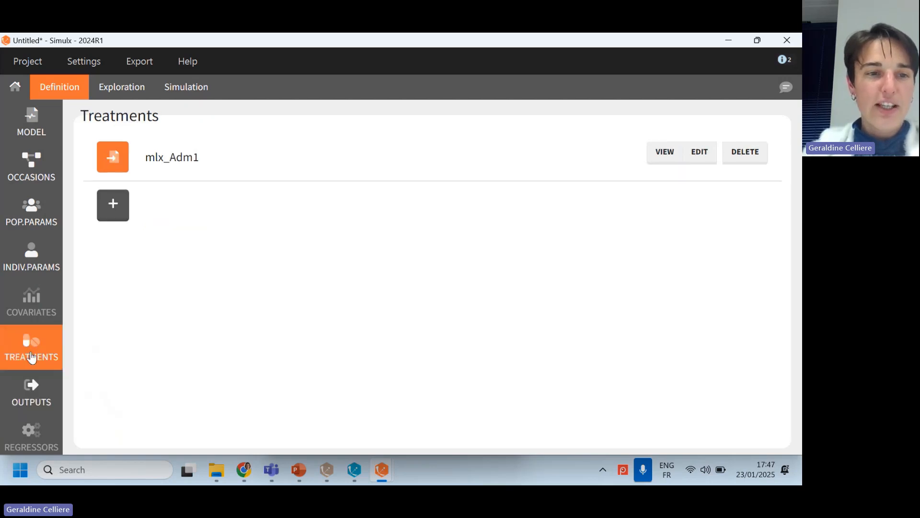
left_click(112, 211)
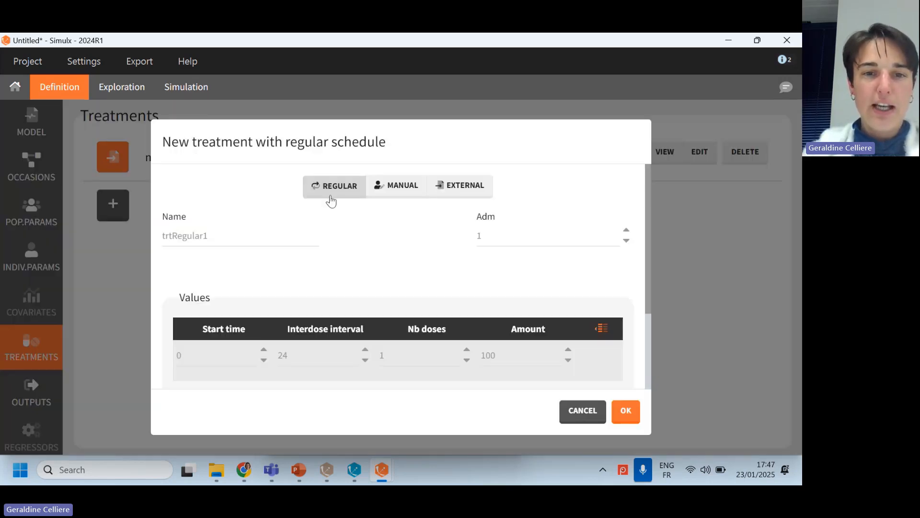
left_click(392, 192)
left_click(404, 357)
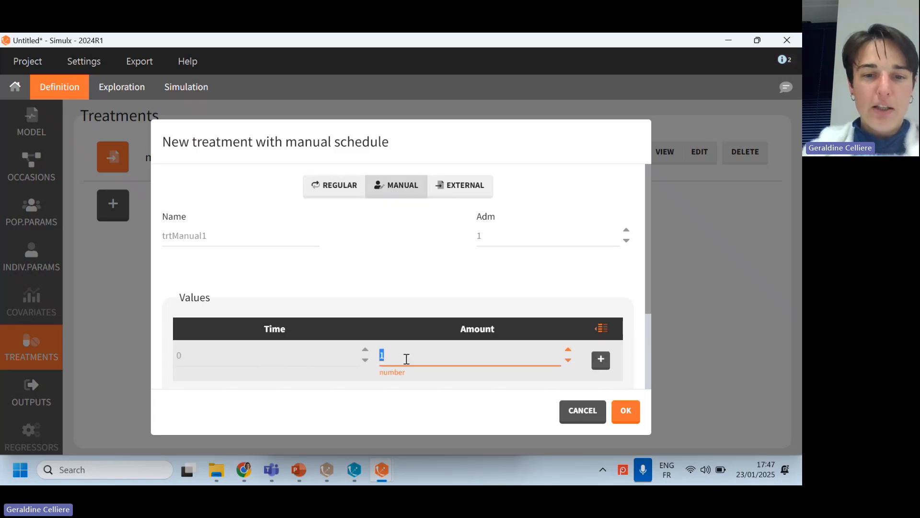
left_click(228, 241)
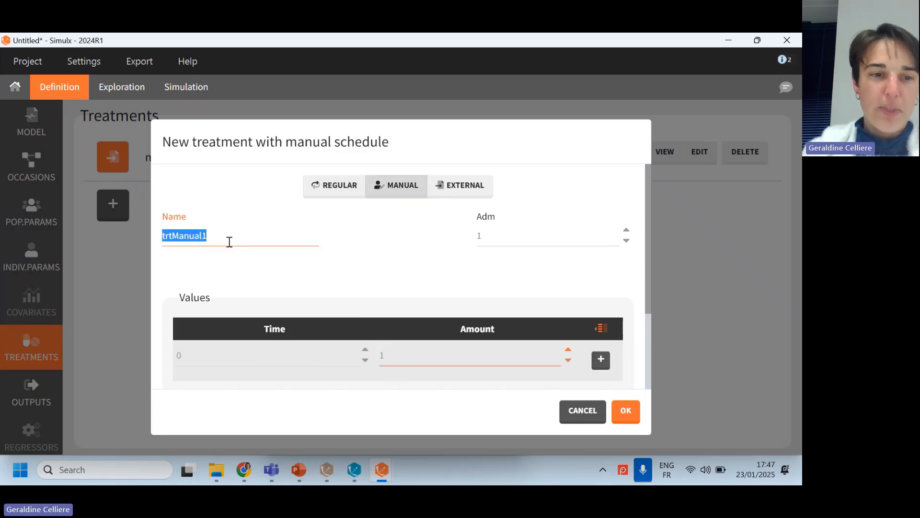
type("1mg")
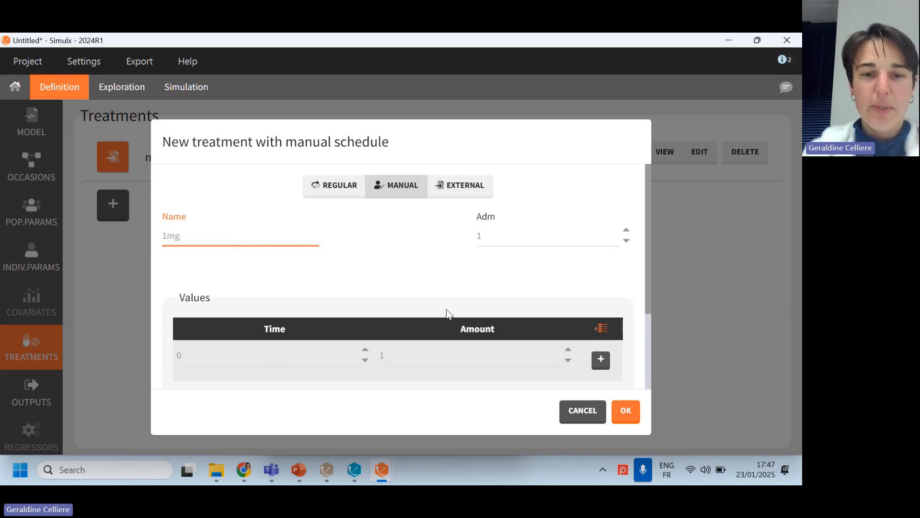
left_click(628, 412)
- Add a manual-schedule treatment named 10mg with an amount of 10 at time 0
left_click(119, 259)
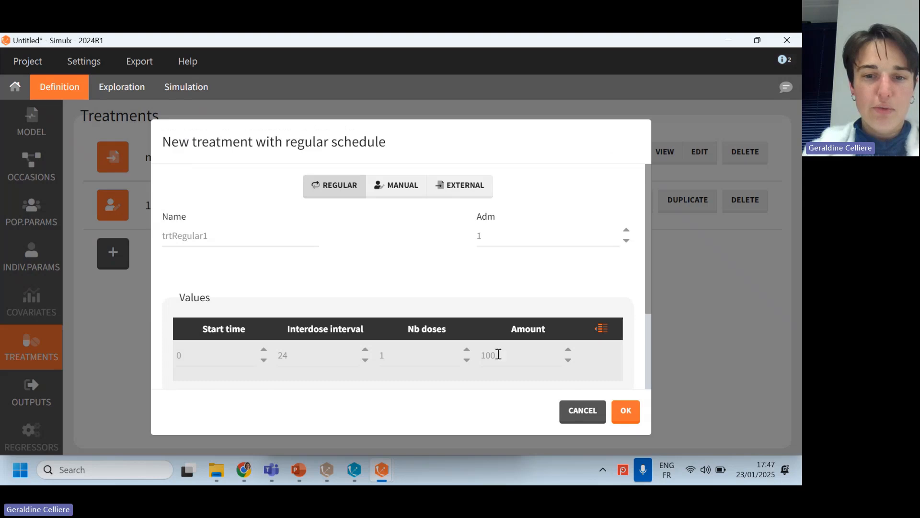
left_click(400, 191)
left_click(432, 353)
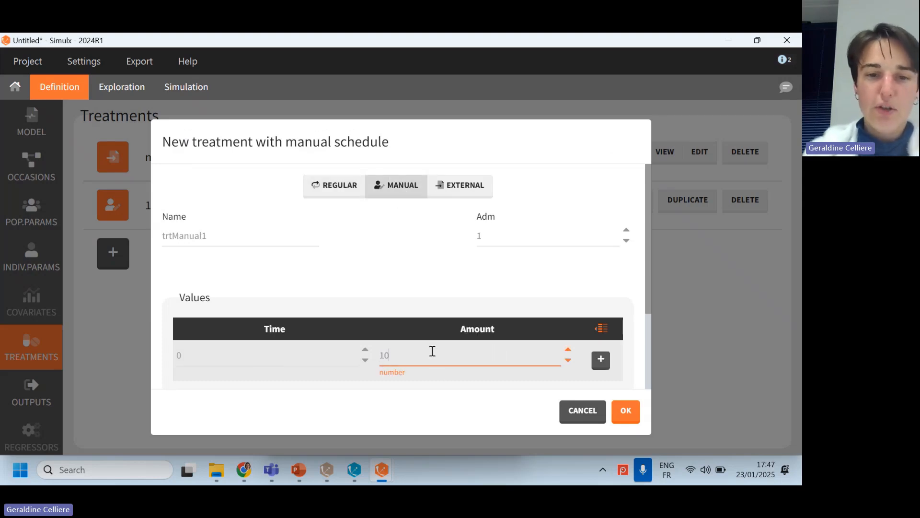
left_click(229, 234)
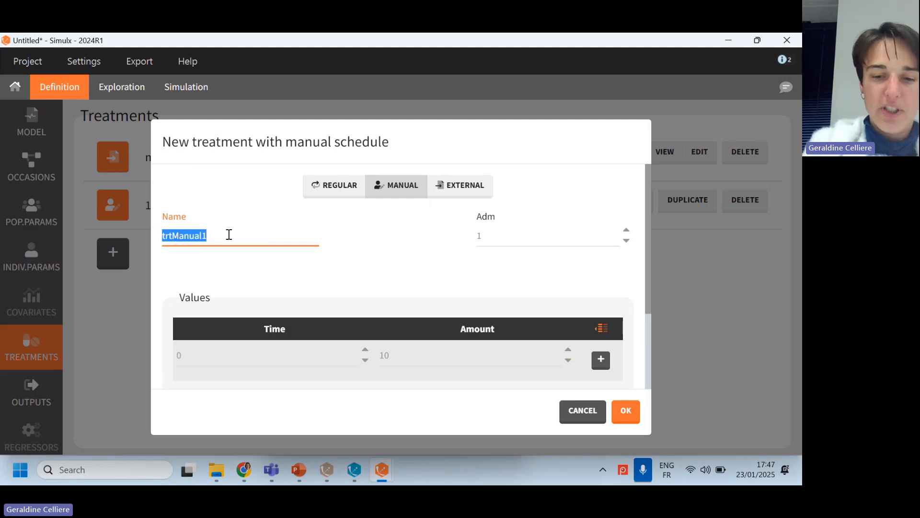
type("10mg")
left_click(626, 411)
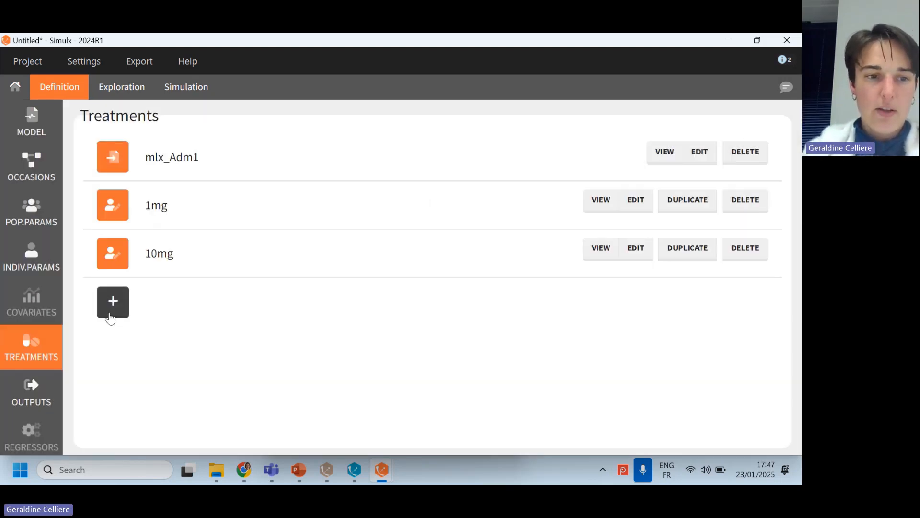
- Create a third manual-schedule treatment named 100mg with an amount of 100 at time 0
left_click(112, 309)
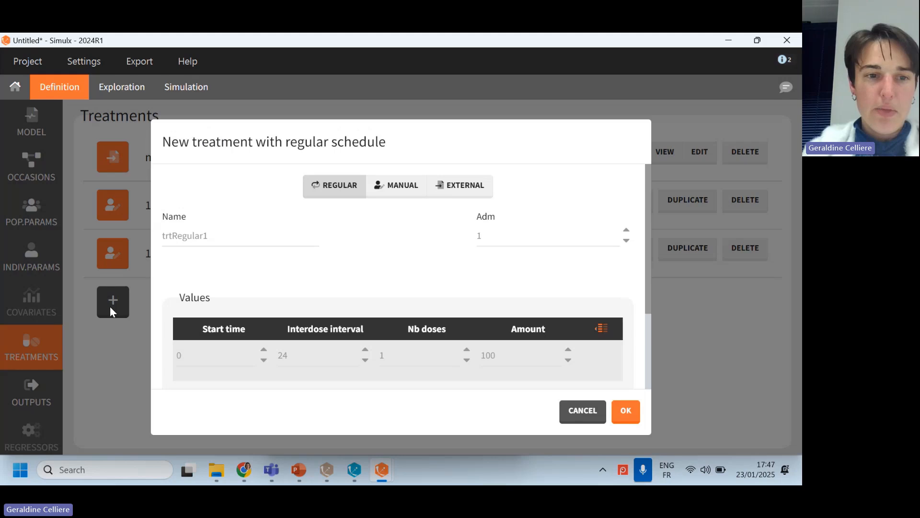
left_click(401, 188)
left_click(474, 357)
type("100")
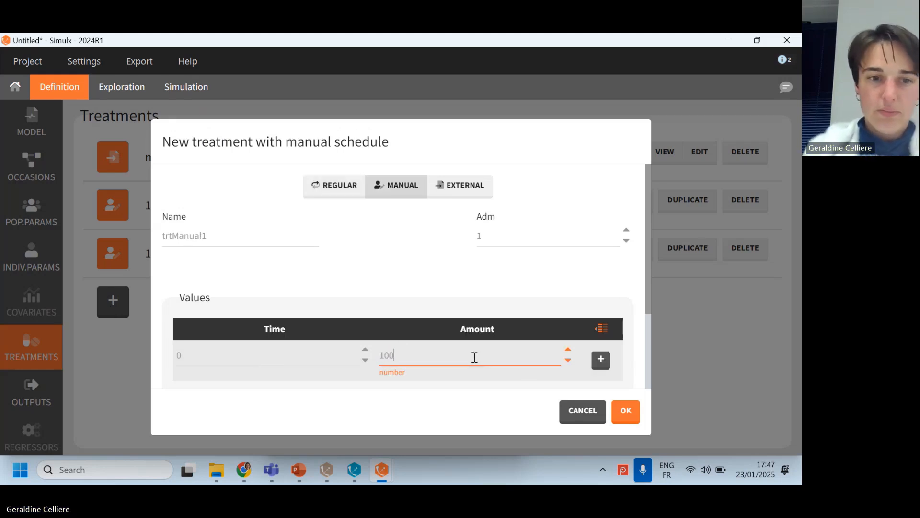
left_click(269, 235)
type("100mg")
left_click(626, 419)
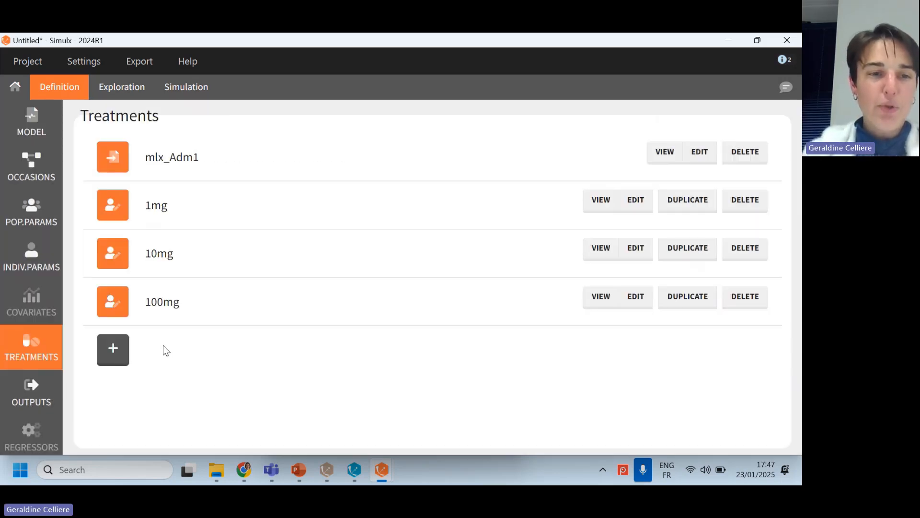
- In the exploration setup, assign the 1mg treatment to explorationGroup1 and add separate groups for 10mg and 100mg
left_click(118, 88)
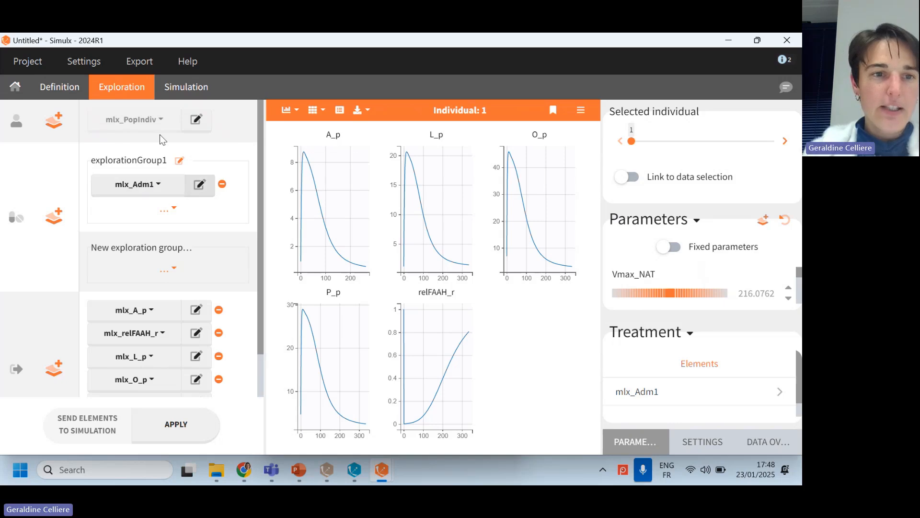
left_click(139, 187)
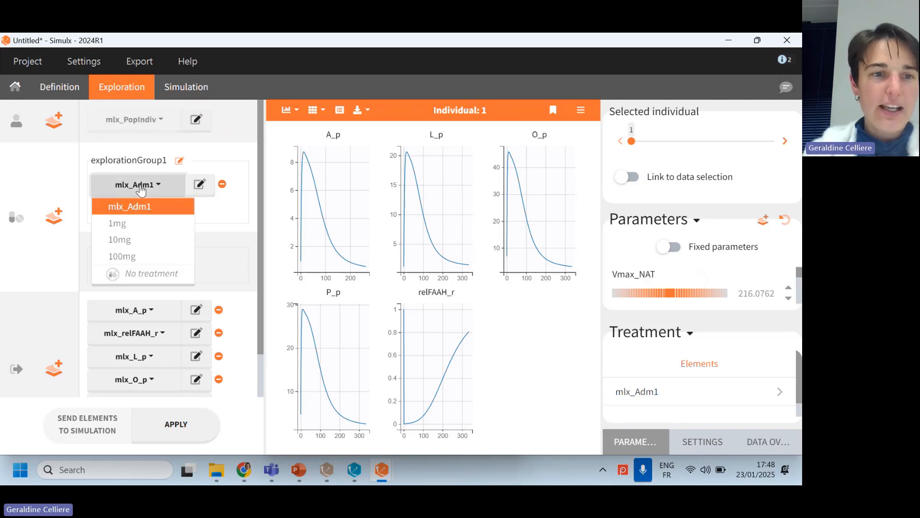
left_click(134, 225)
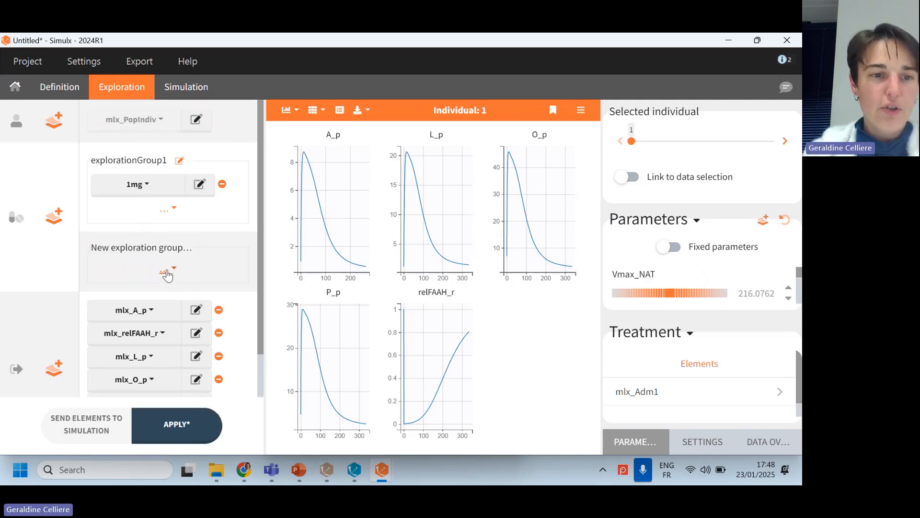
left_click(170, 271)
left_click(138, 339)
scroll(163, 288, "down", 2)
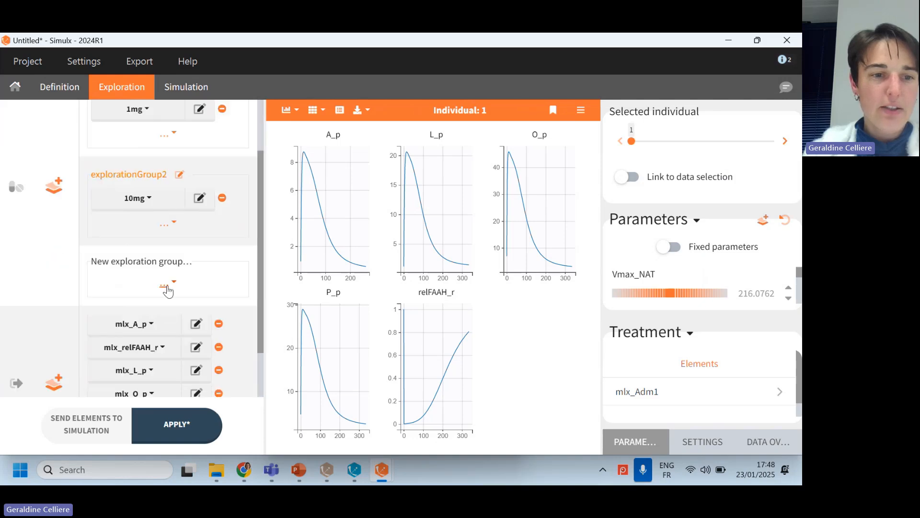
left_click(164, 284)
left_click(151, 368)
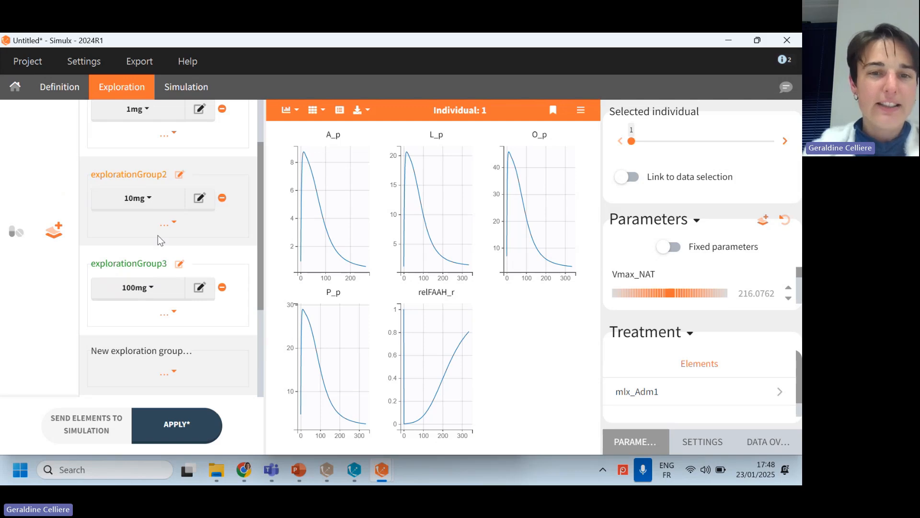
- Remove the outputs mlx_P_p, mlx_L_p, mlx_O_p and mlx_relFAAH_r from the exploration, keeping only mlx_A_p
scroll(50, 235, "down", 3)
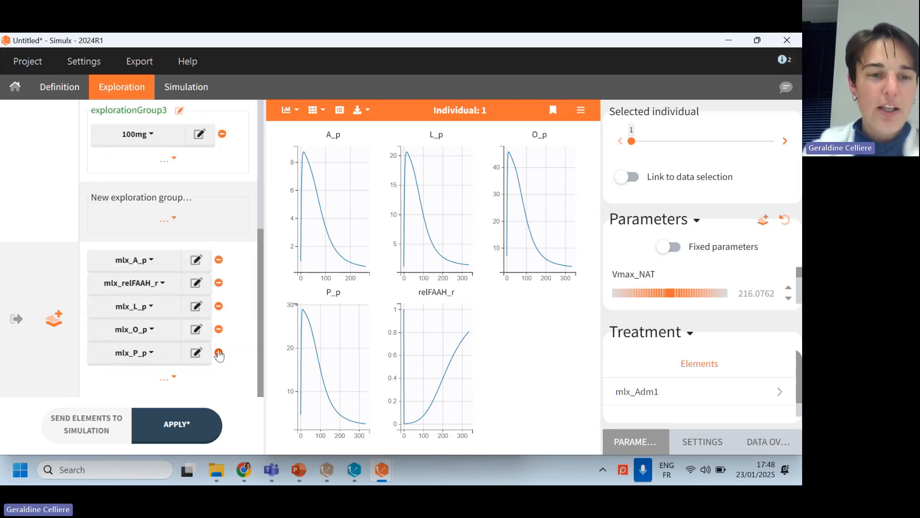
left_click(218, 352)
left_click(218, 329)
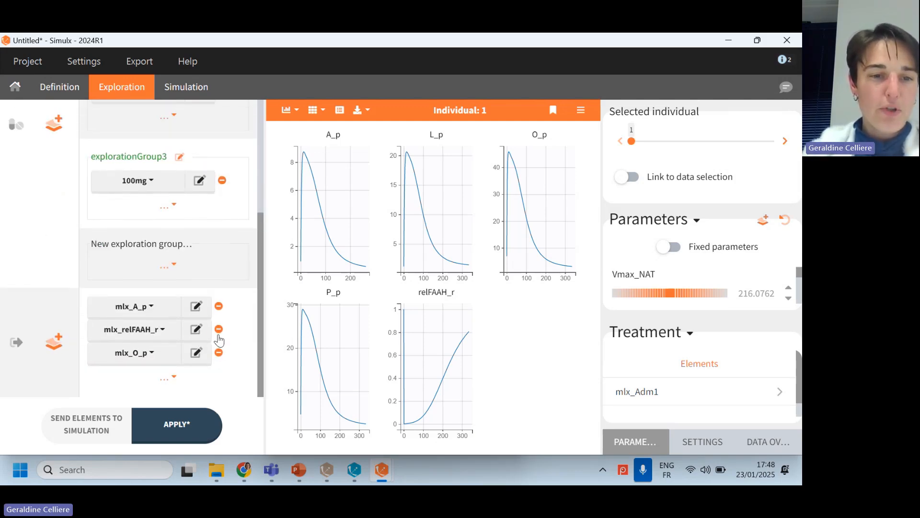
left_click(219, 352)
left_click(218, 353)
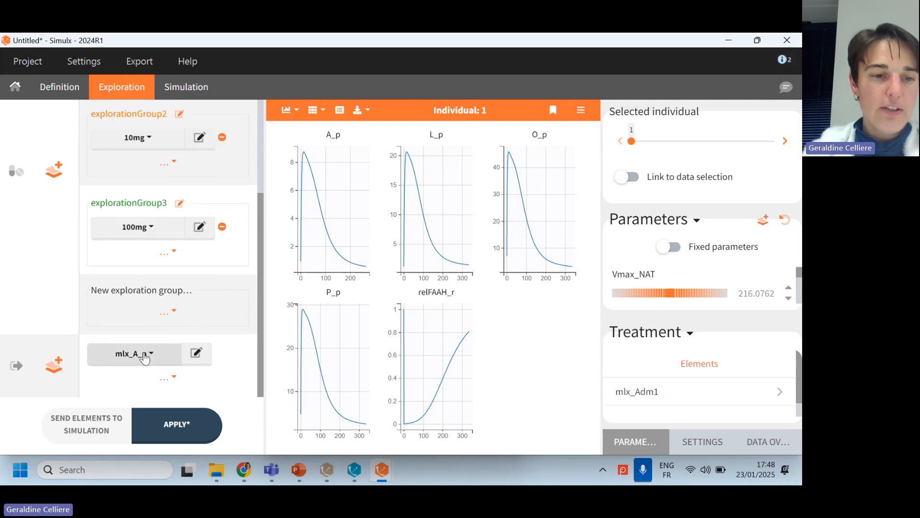
- Replace the exploration output mlx_A_p with CB1_occupancy and apply the changes to plot the three dose groups
left_click(144, 357)
left_click(136, 333)
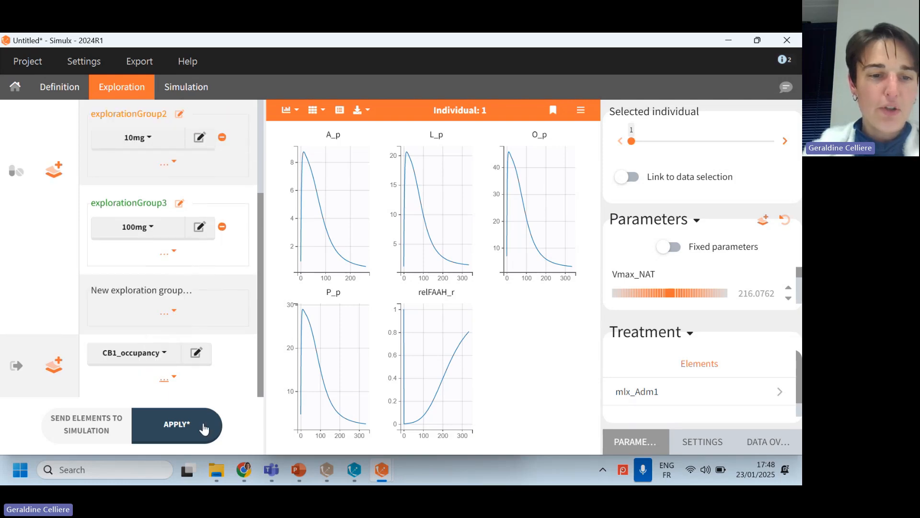
left_click(176, 428)
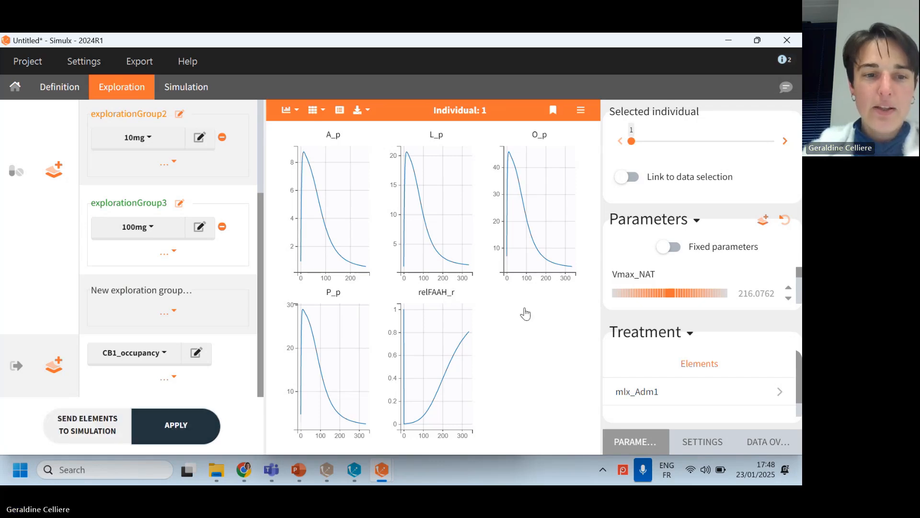
scroll(178, 223, "up", 1)
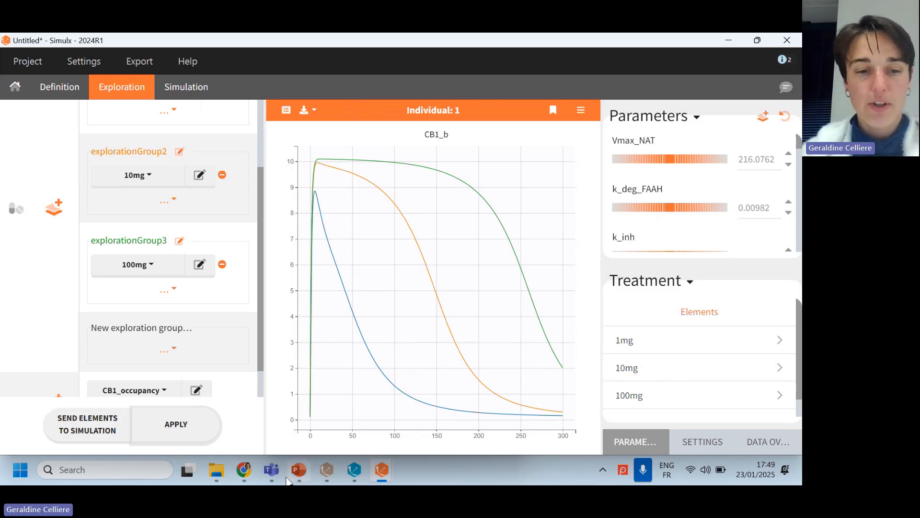
- Switch to the PowerPoint presentation and show the Effect prediction slides as a slide show, from slide 84 through 86
left_click(299, 470)
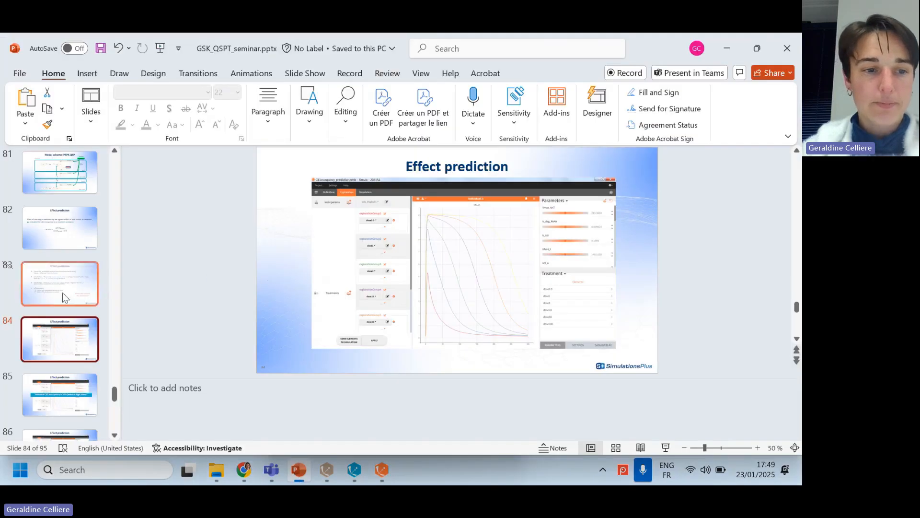
left_click(668, 448)
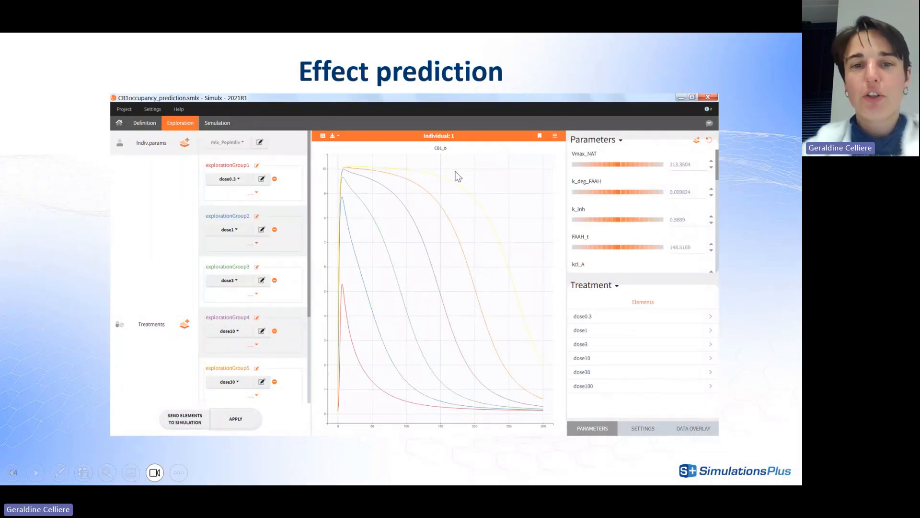
left_click(159, 191)
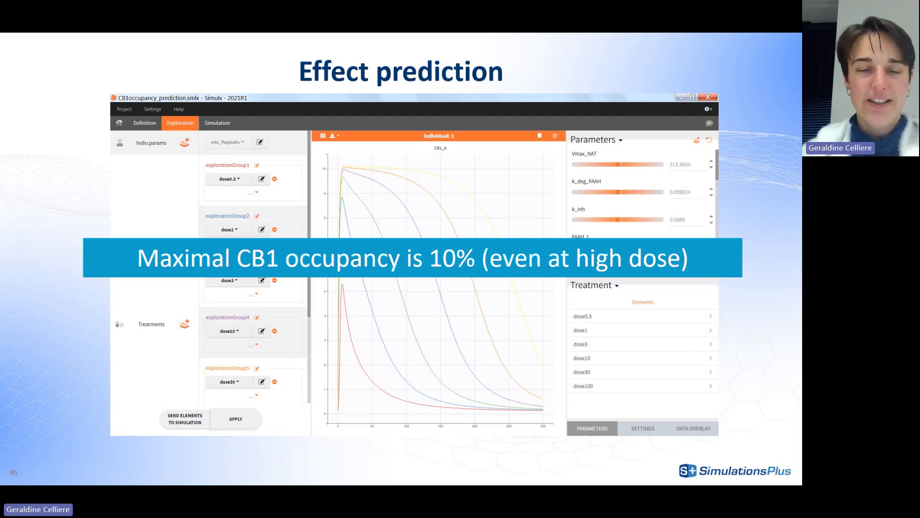
key("Right")
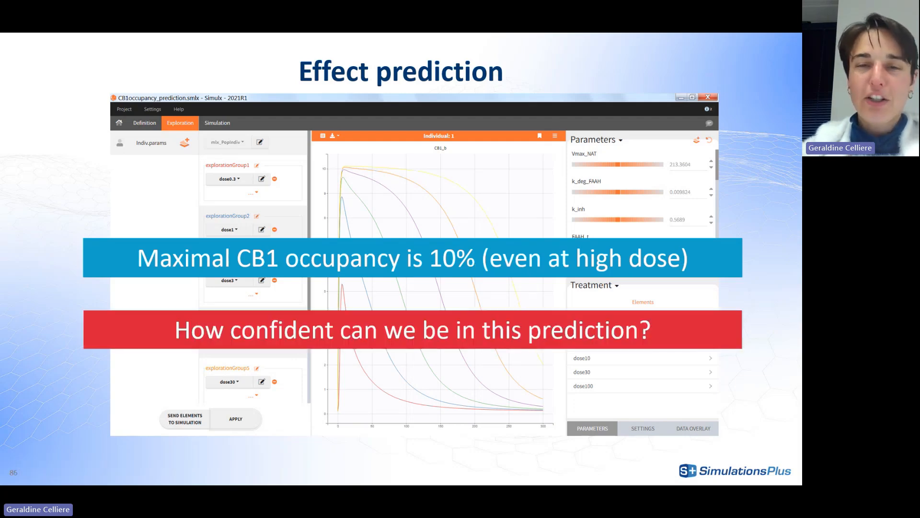